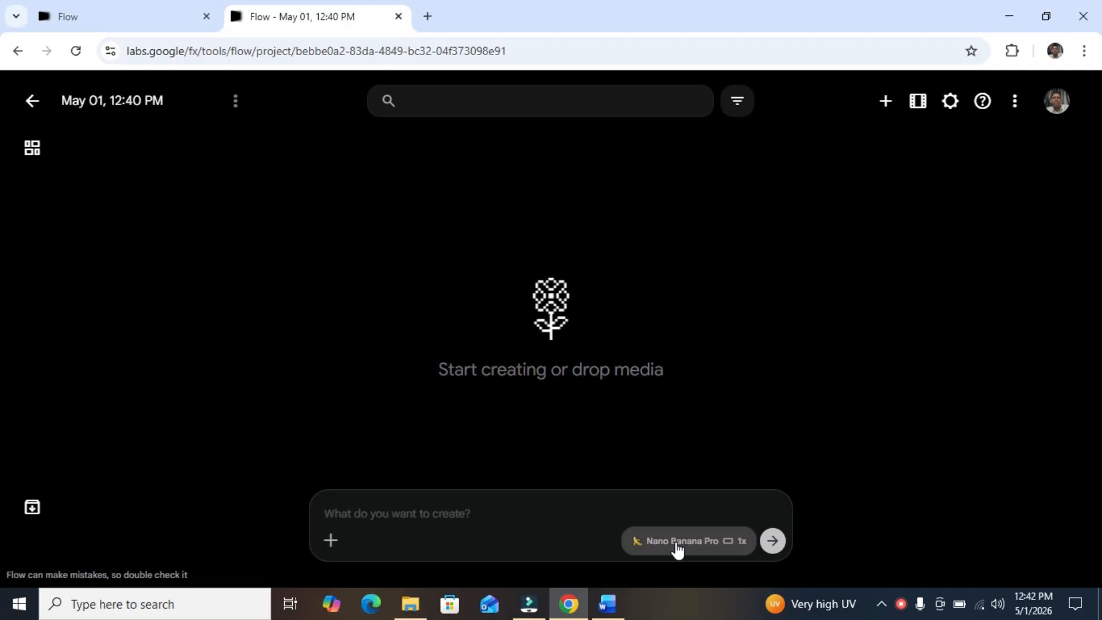
# Choose Nano Banana Pro as the model in the image generation settings
pyautogui.click(677, 545)
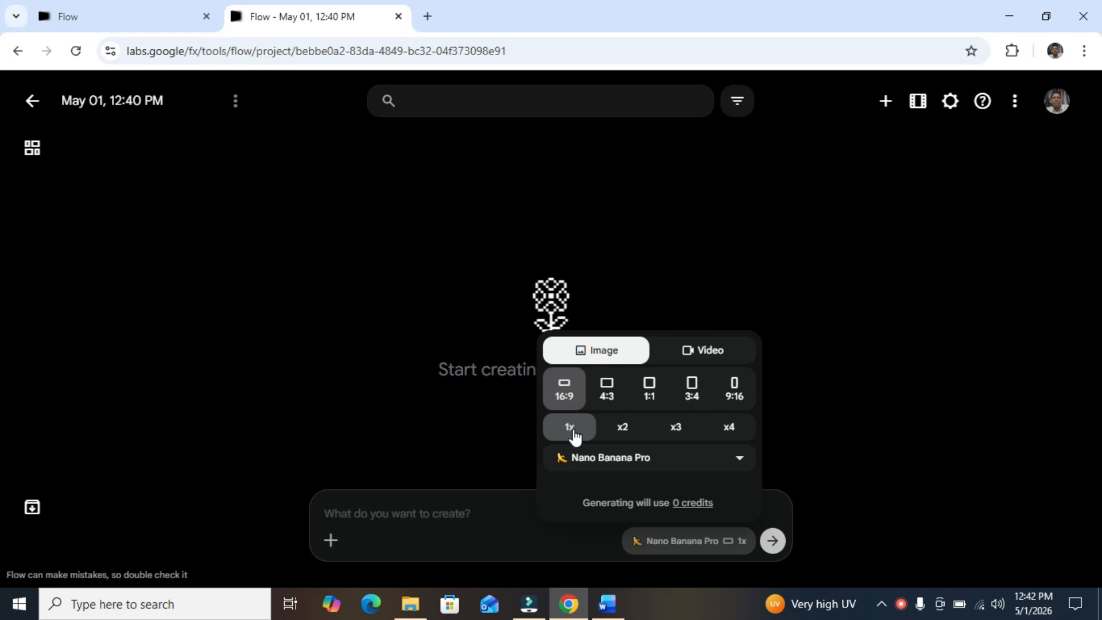
pyautogui.click(642, 463)
pyautogui.click(613, 491)
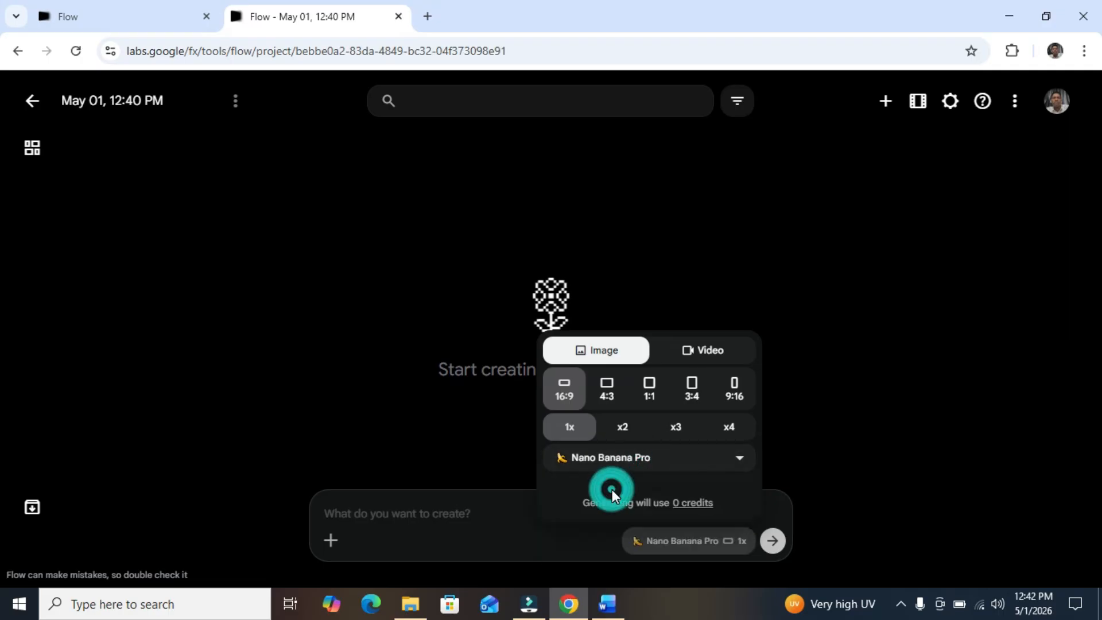
pyautogui.click(665, 464)
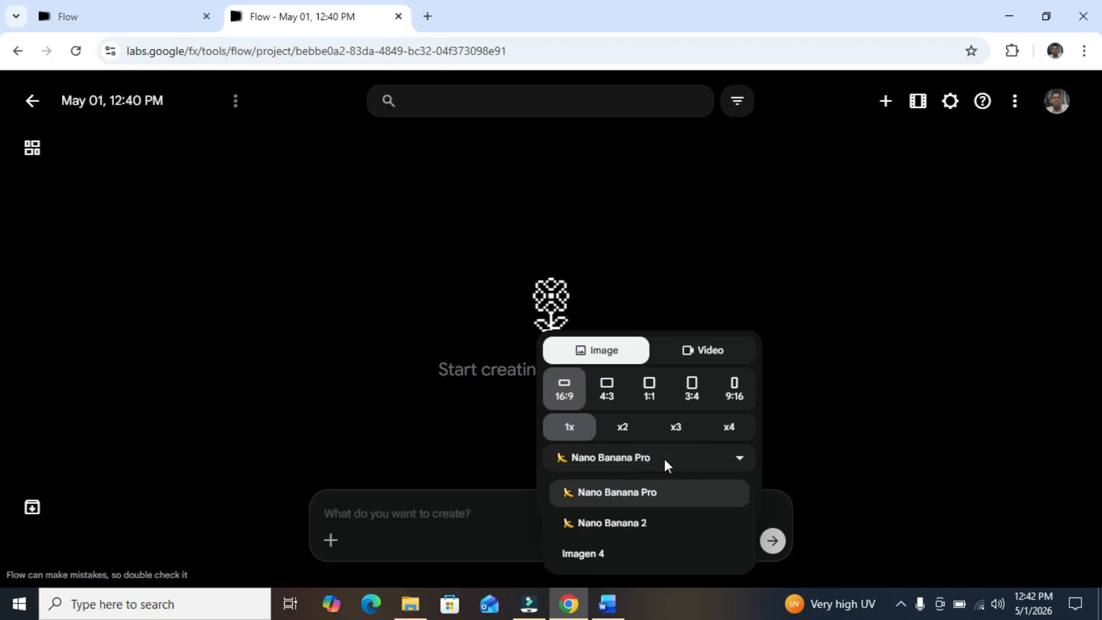
pyautogui.click(582, 497)
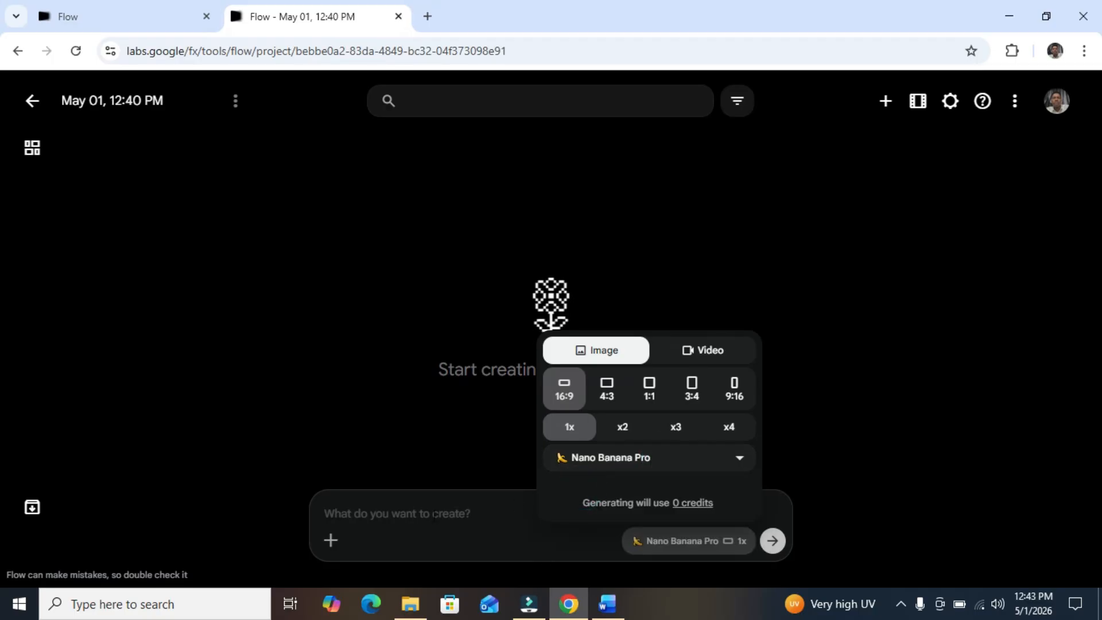
# Paste the copied prompt for a plain white cosmetic bottle on a simple wooden table and generate the image
pyautogui.click(431, 513)
pyautogui.rightClick(433, 515)
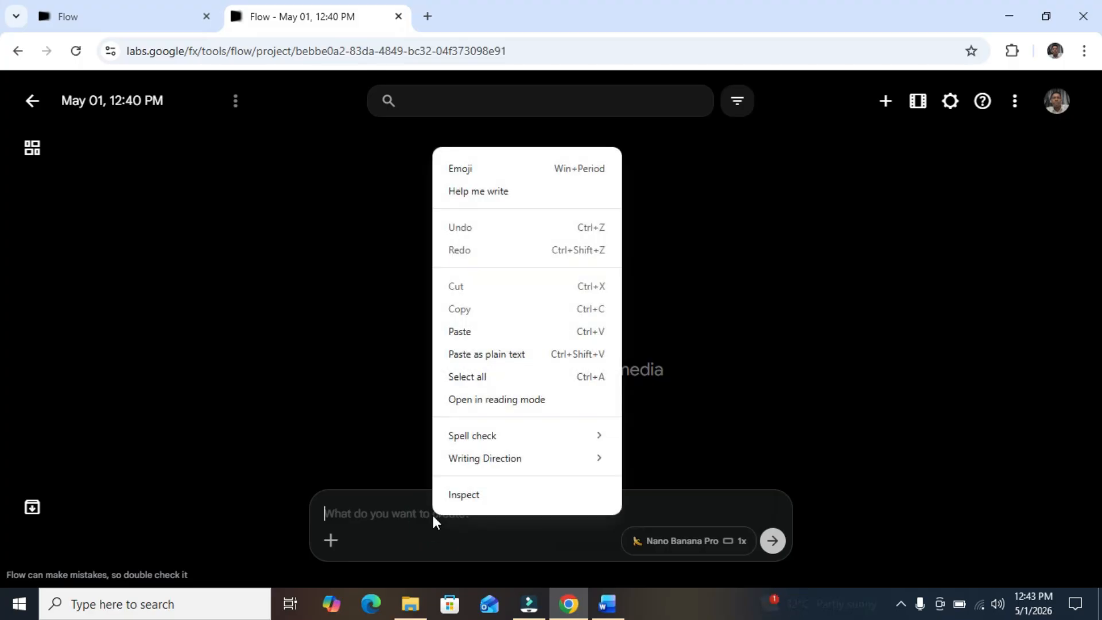
pyautogui.click(479, 334)
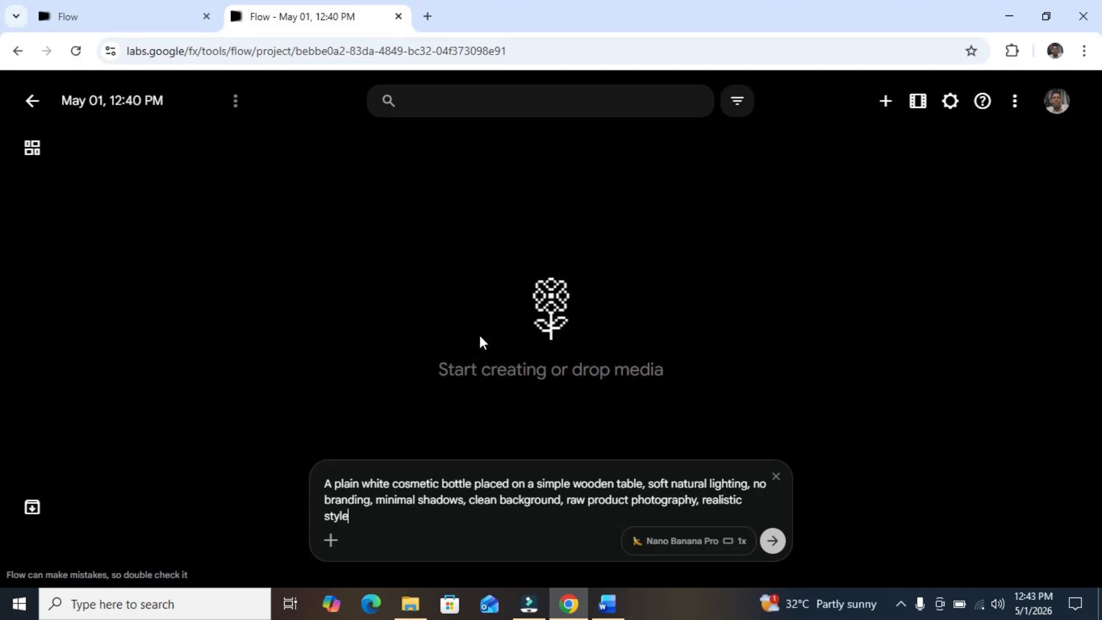
pyautogui.click(772, 541)
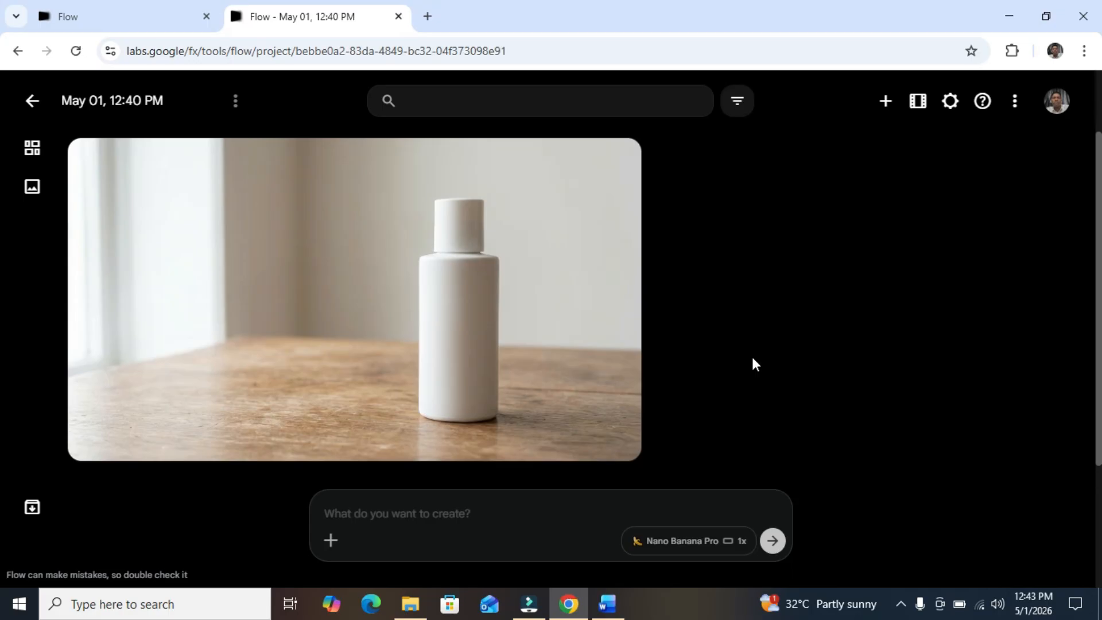
# Switch to the Word document and copy the End Frame prompt of section 1, Product Transformation
pyautogui.hotkey('alt', 'Tab')
pyautogui.moveTo(302, 405); pyautogui.dragTo(532, 442)
pyautogui.rightClick(449, 436)
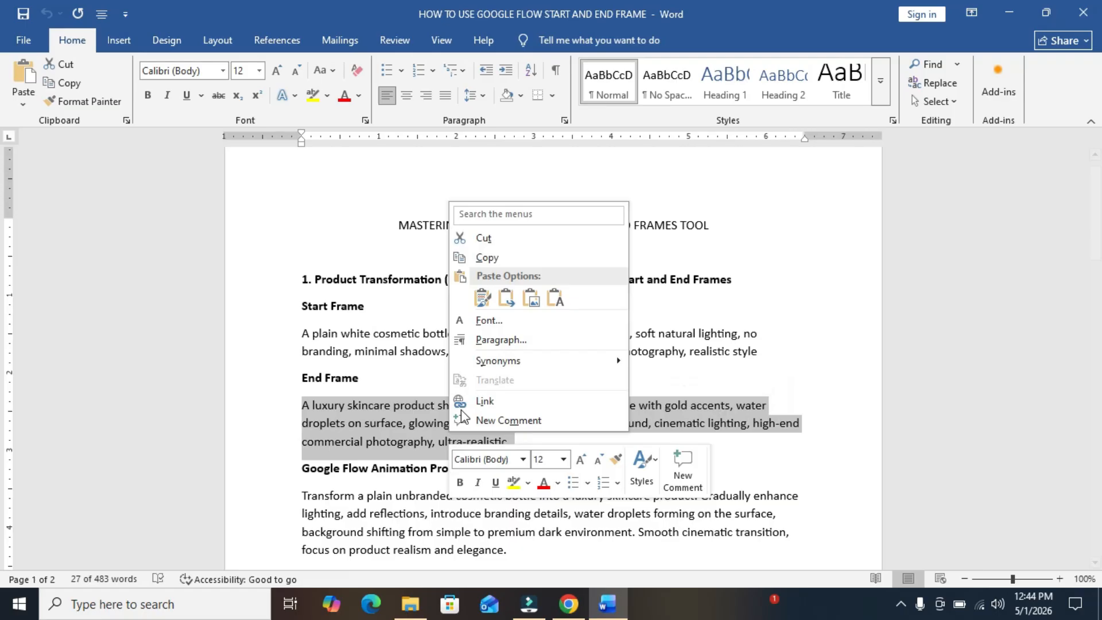
pyautogui.click(511, 257)
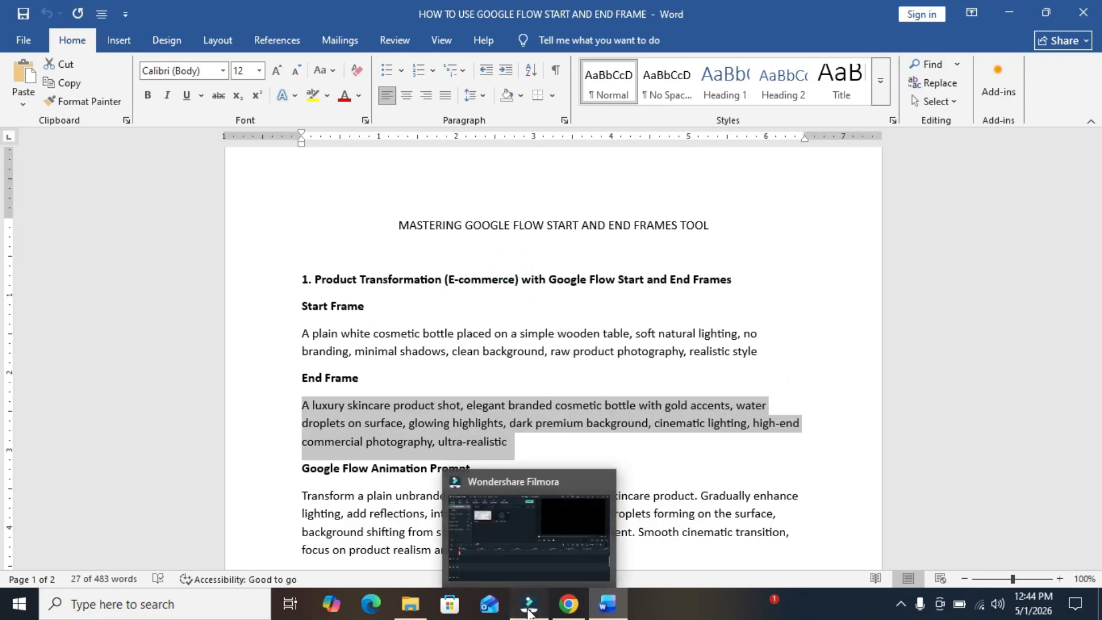
# Return to Flow in Chrome and paste the copied luxury skincare product prompt as the new image prompt
pyautogui.click(568, 603)
pyautogui.click(408, 511)
pyautogui.rightClick(408, 512)
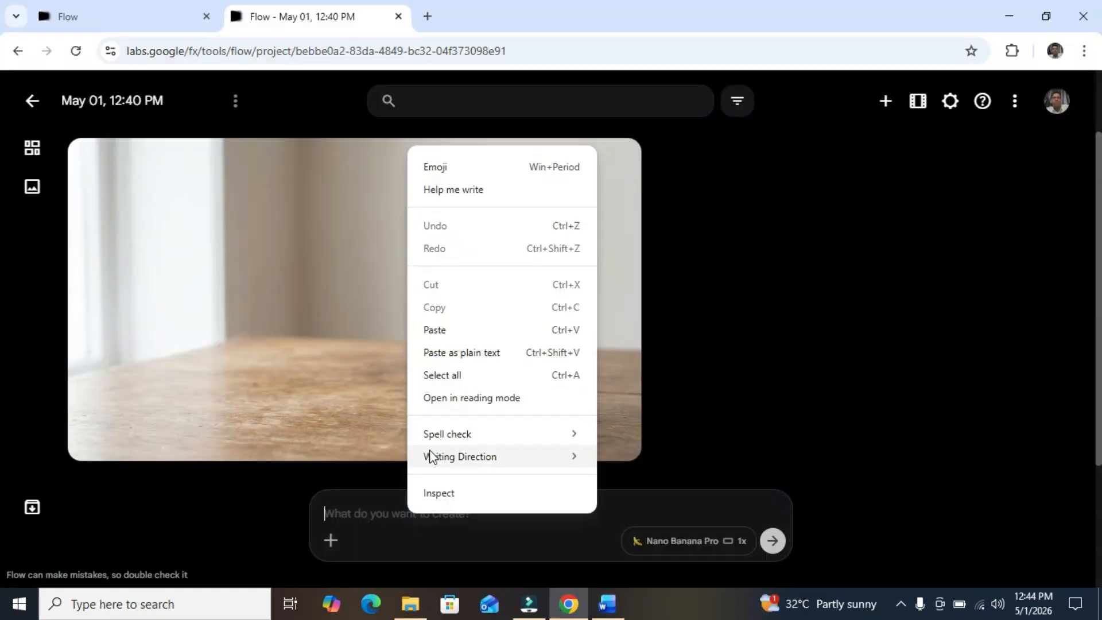
pyautogui.click(452, 354)
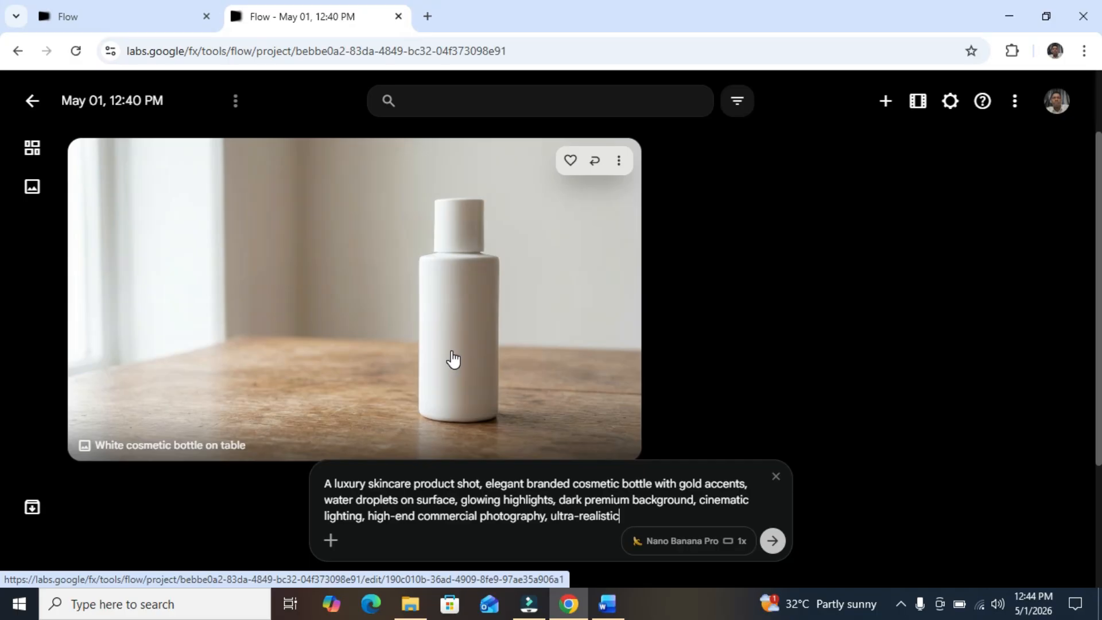
# Attach the white cosmetic bottle image as a reference and generate the luxury skincare image
pyautogui.click(330, 541)
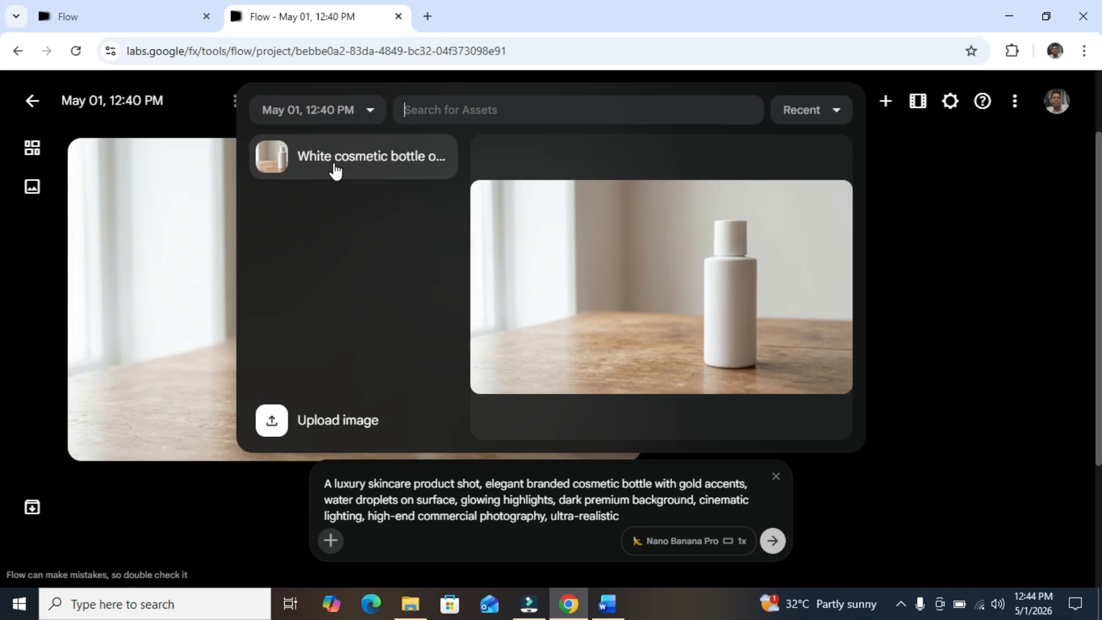
pyautogui.click(336, 170)
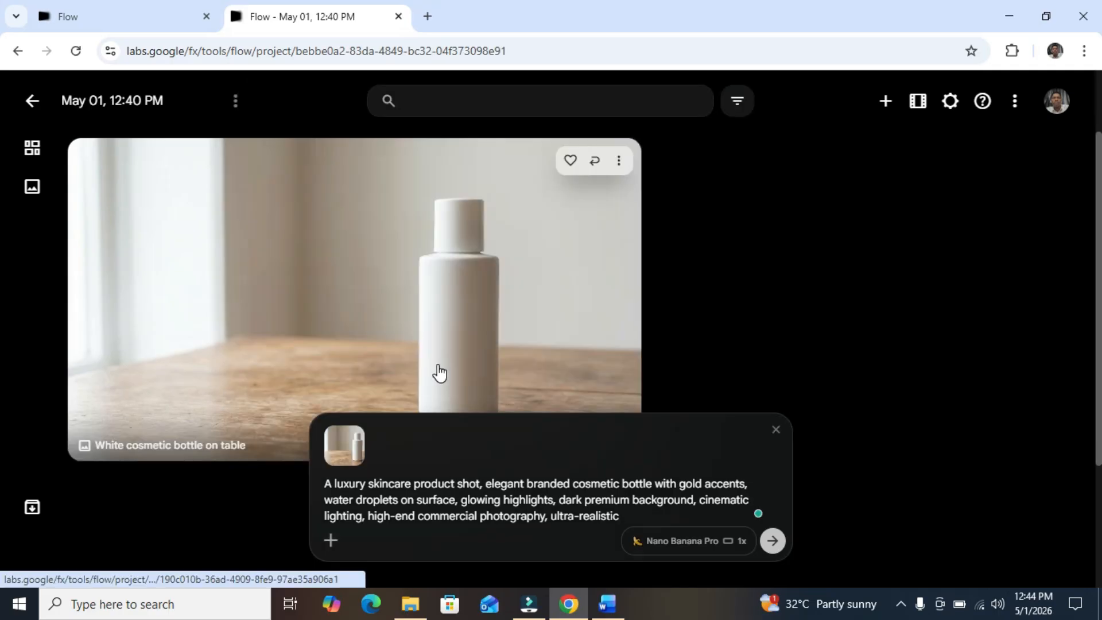
pyautogui.click(774, 541)
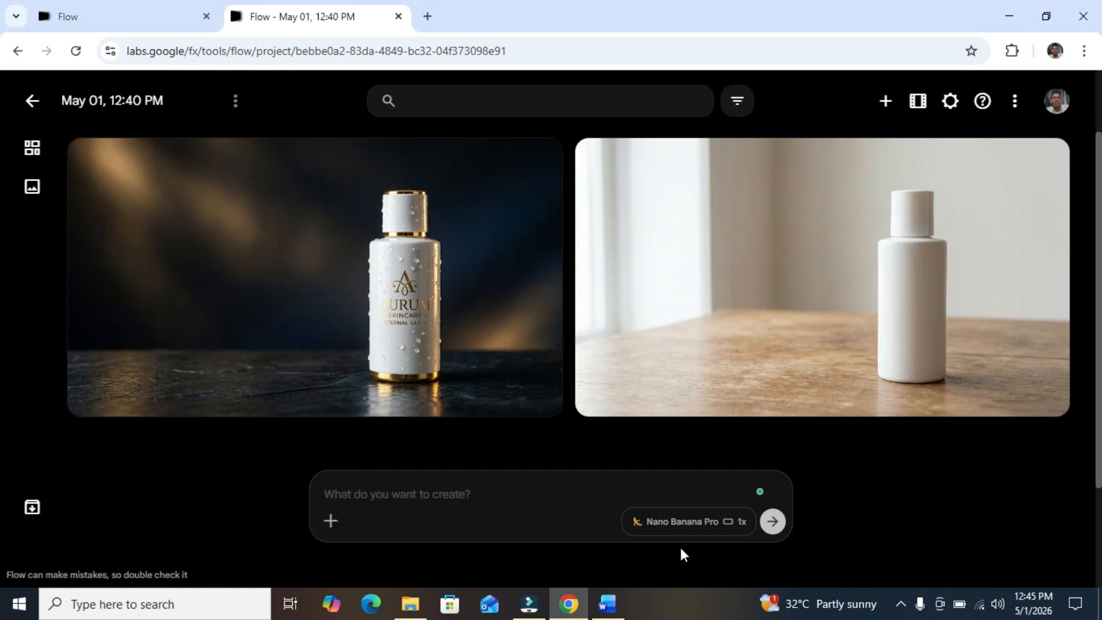
# Switch generation to Video with Frames and choose the Veo 3.1 - Lite model
pyautogui.click(683, 528)
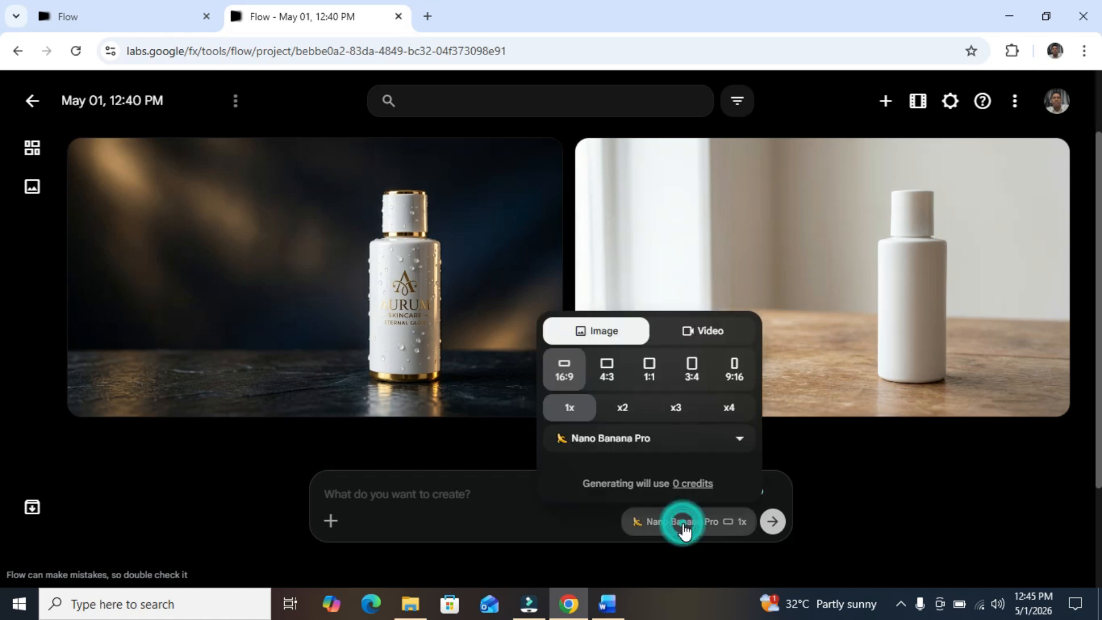
pyautogui.click(722, 336)
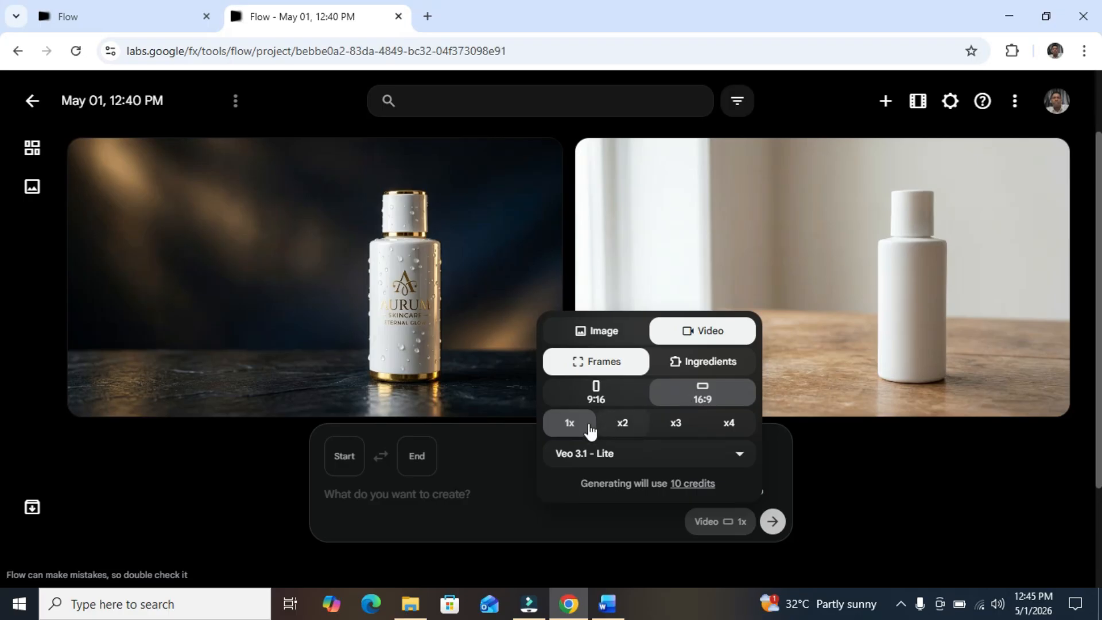
pyautogui.click(622, 453)
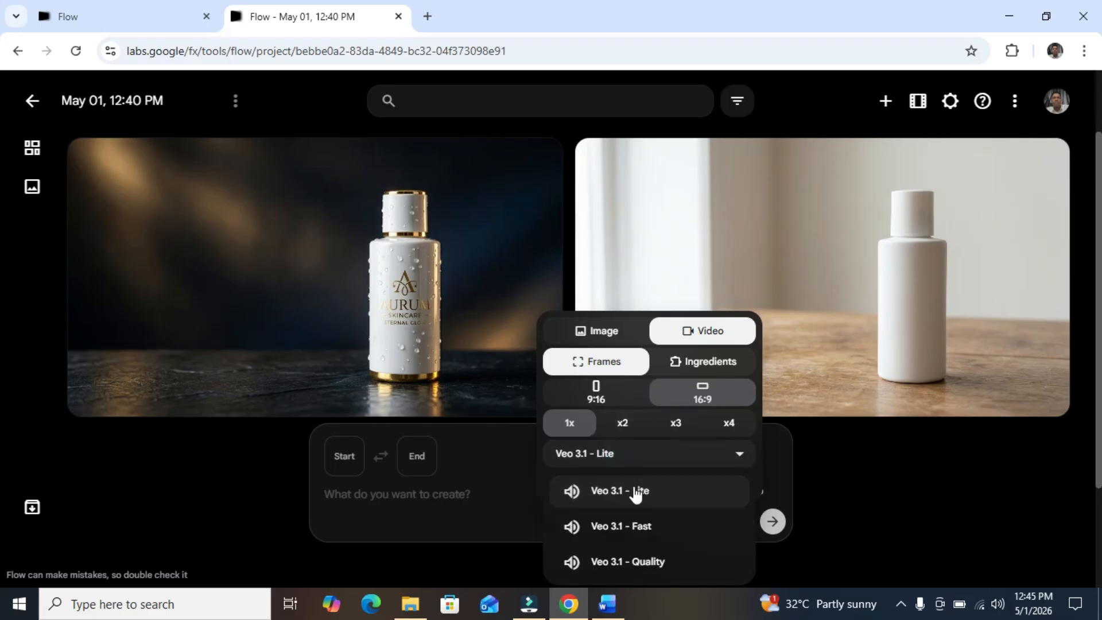
pyautogui.click(652, 497)
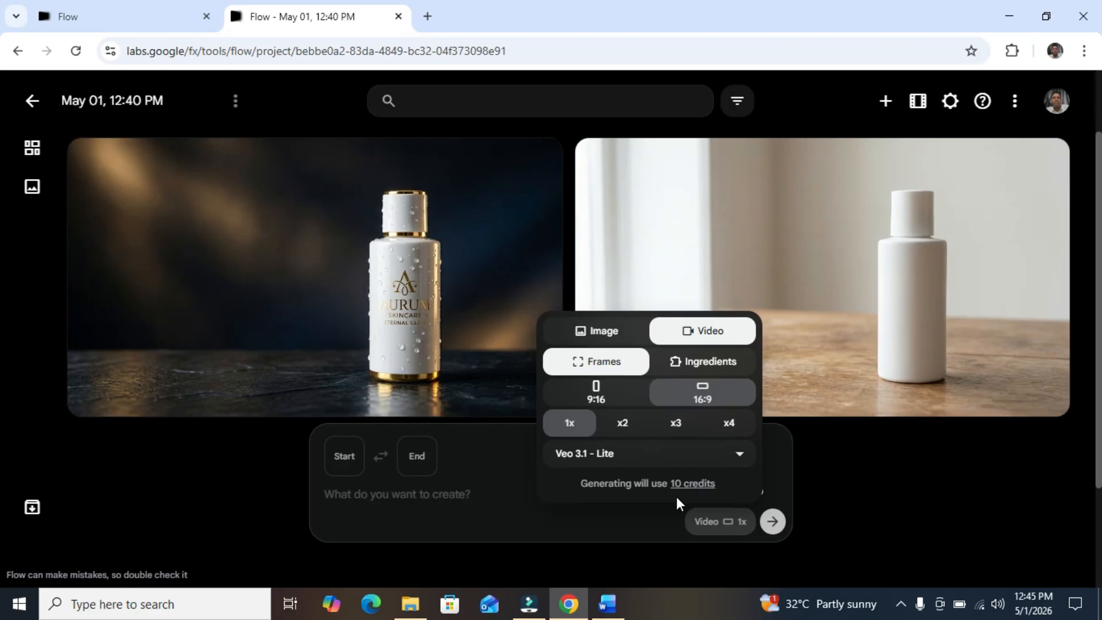
pyautogui.click(402, 491)
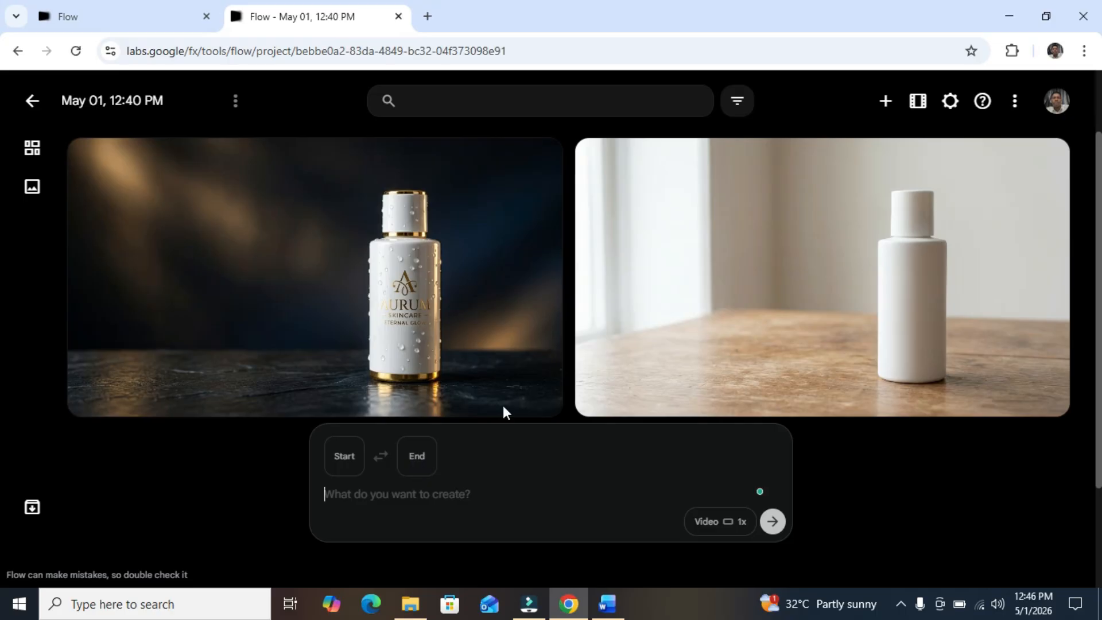
# Assign the plain white bottle image as the start frame and the gold-branded bottle image as the end frame
pyautogui.moveTo(769, 308)
pyautogui.moveTo(769, 307); pyautogui.dragTo(411, 541)
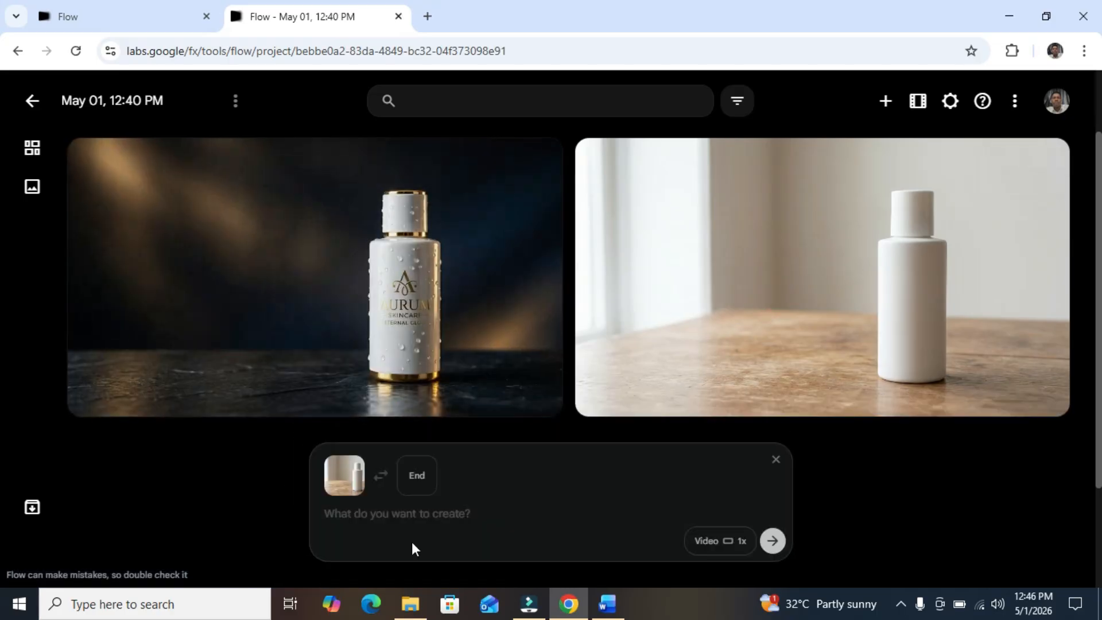
pyautogui.moveTo(413, 327); pyautogui.dragTo(680, 527)
# Paste the animation prompt transforming the plain unbranded bottle into a luxury skincare product and generate the video
pyautogui.rightClick(425, 514)
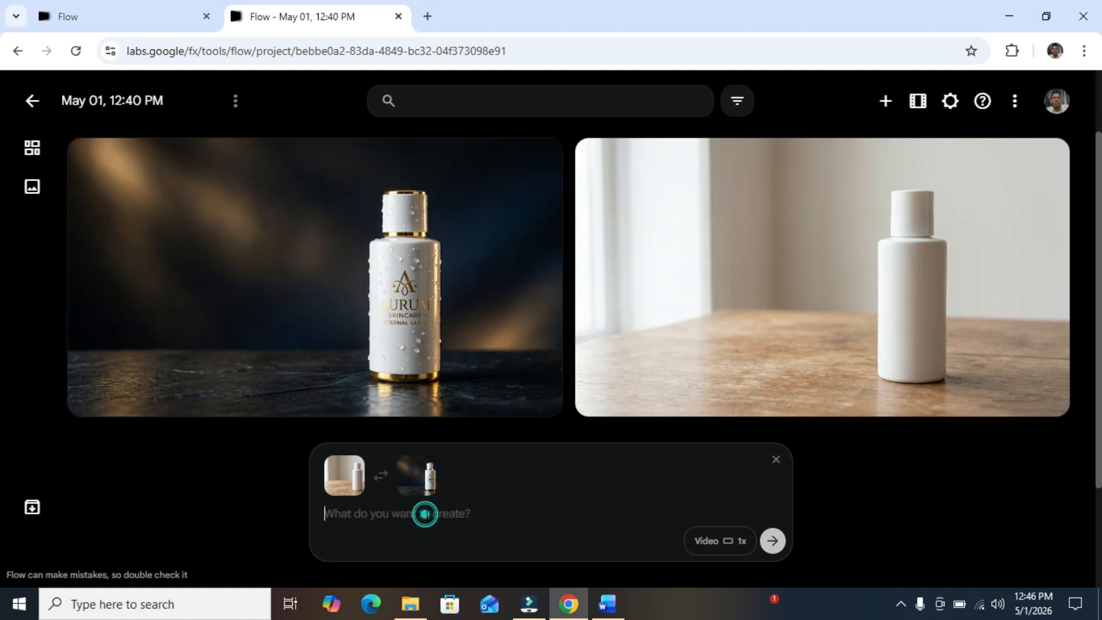
pyautogui.click(476, 349)
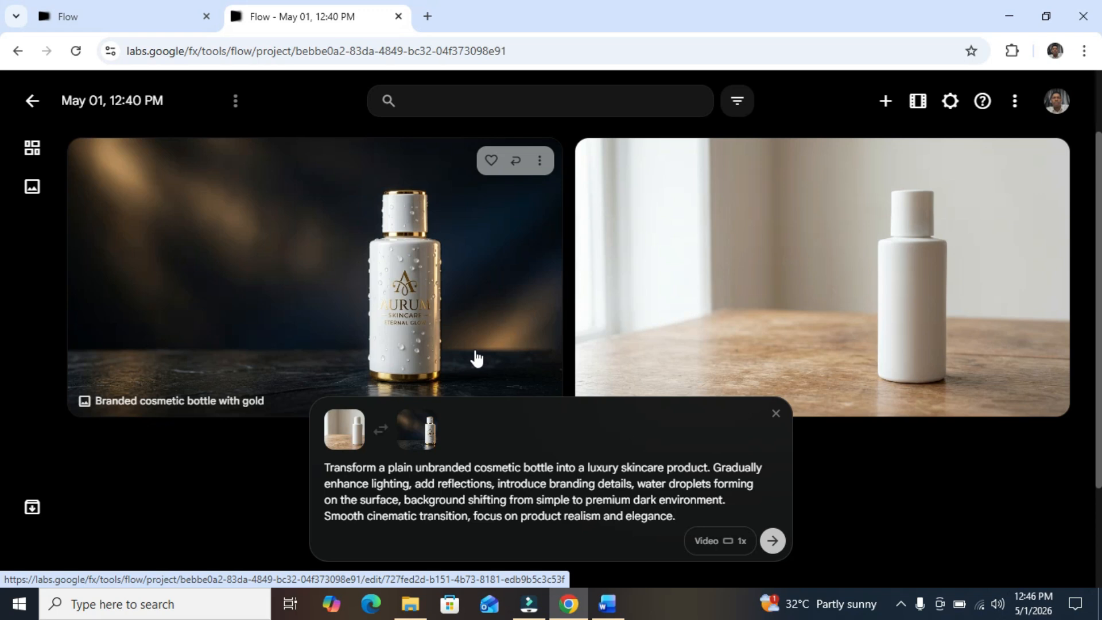
pyautogui.click(772, 542)
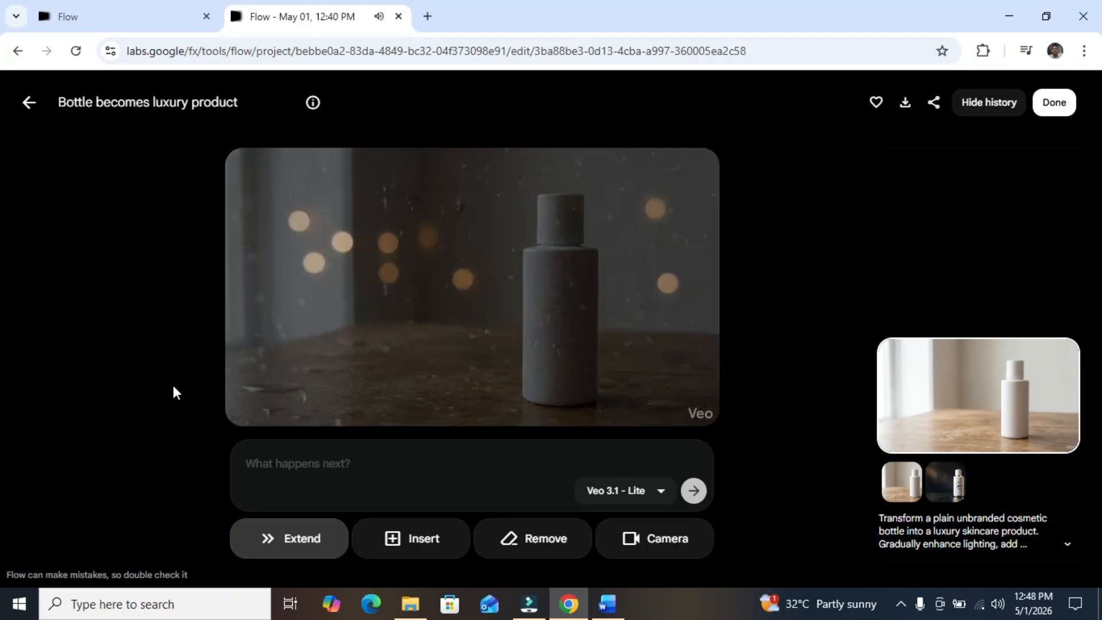
# Review the generated bottle transformation video by pausing it and scrubbing through its timeline back to the beginning
pyautogui.moveTo(278, 373)
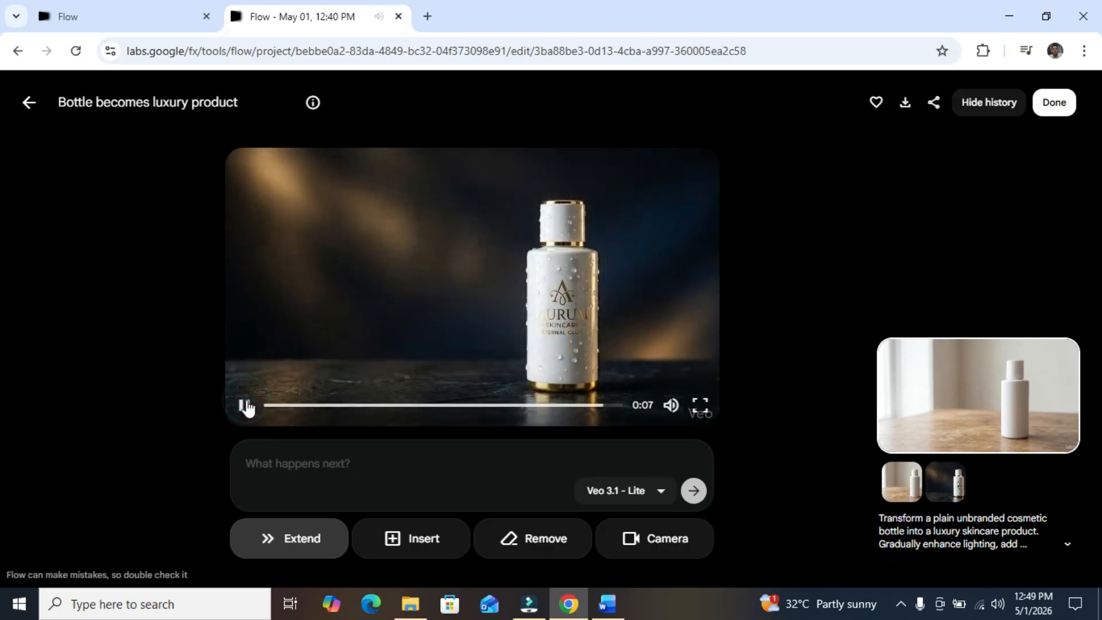
pyautogui.click(246, 405)
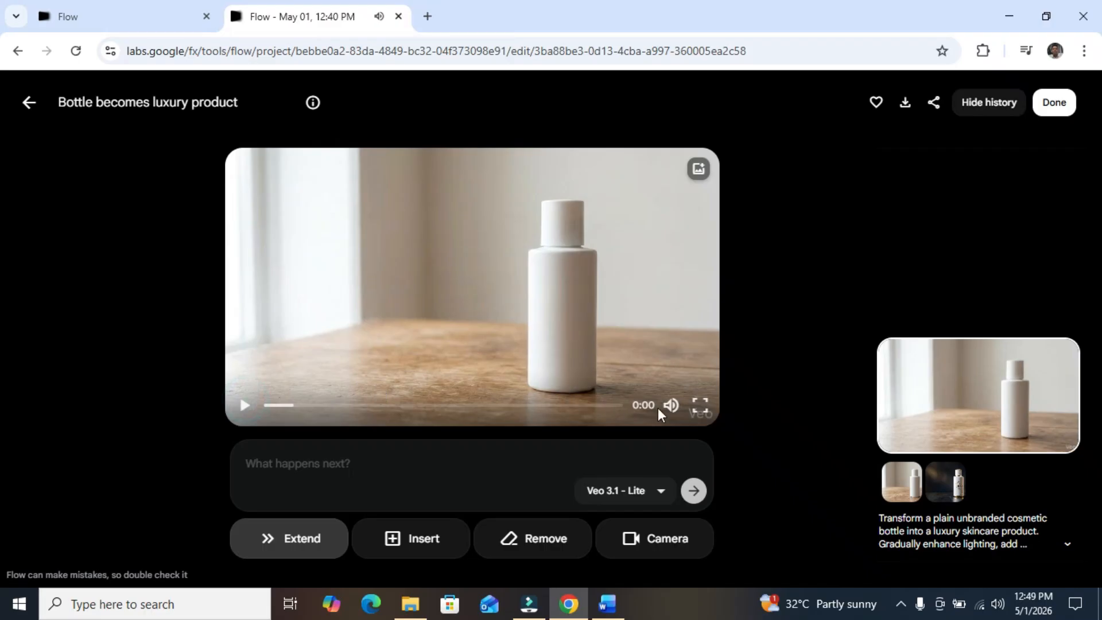
pyautogui.click(613, 405)
pyautogui.moveTo(613, 405); pyautogui.dragTo(112, 377)
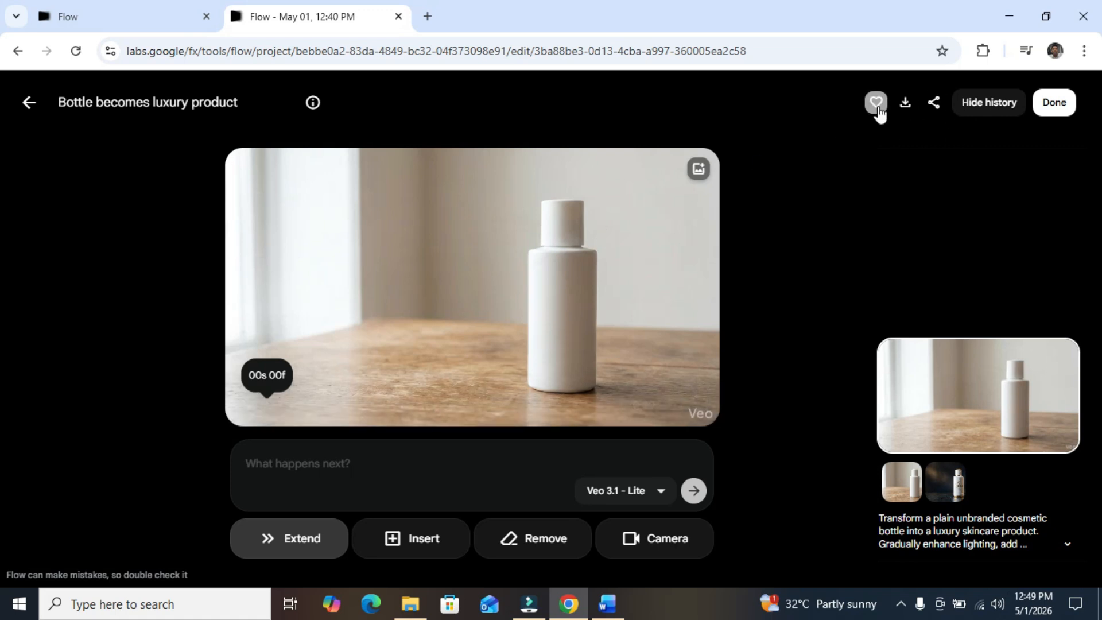
# Download the bottle video in 720p Original Size and return to the project's media overview
pyautogui.click(905, 108)
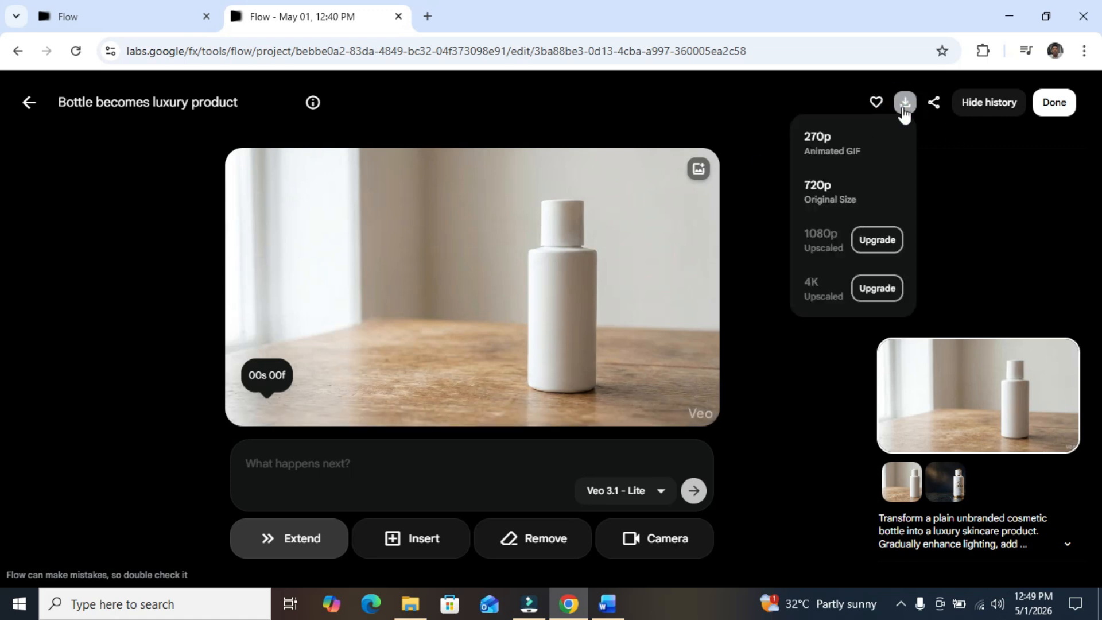
pyautogui.click(817, 201)
pyautogui.click(817, 201)
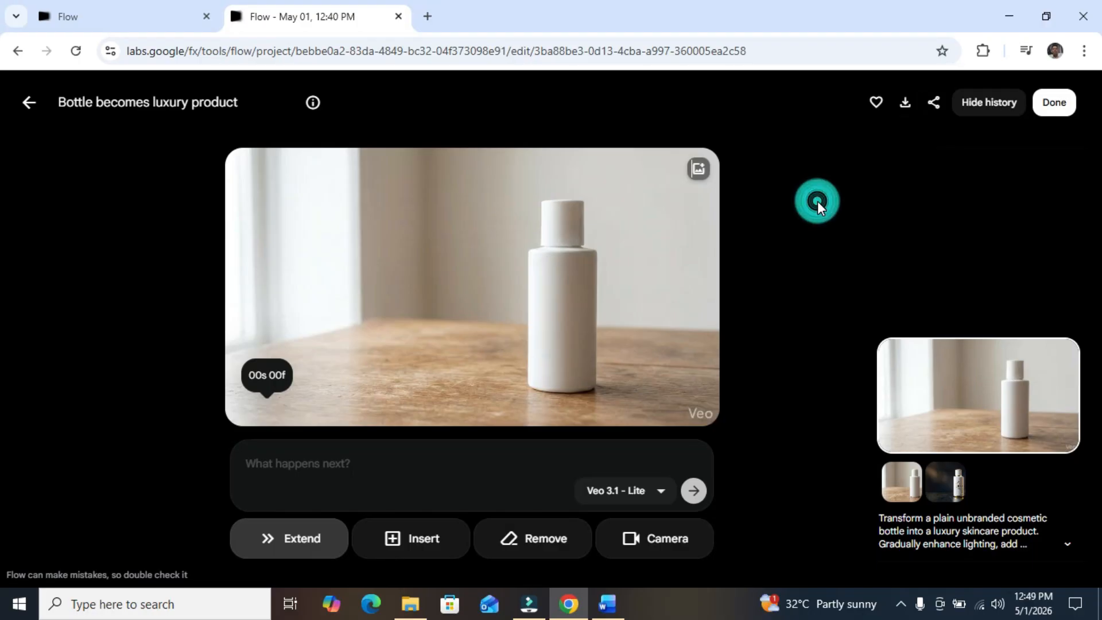
pyautogui.moveTo(413, 236)
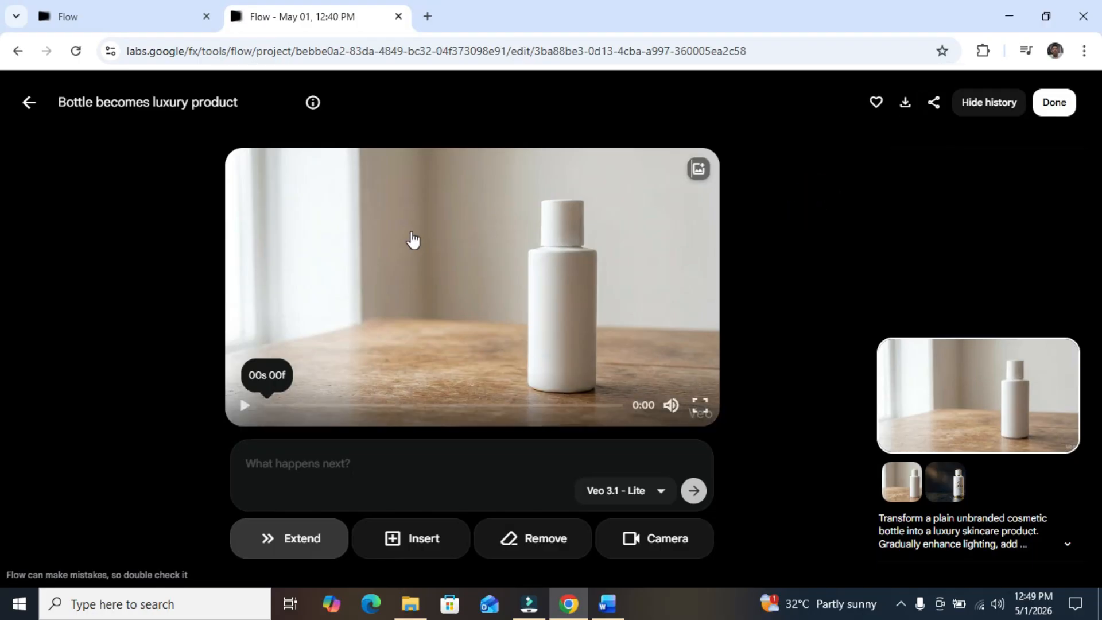
pyautogui.click(27, 109)
pyautogui.click(421, 513)
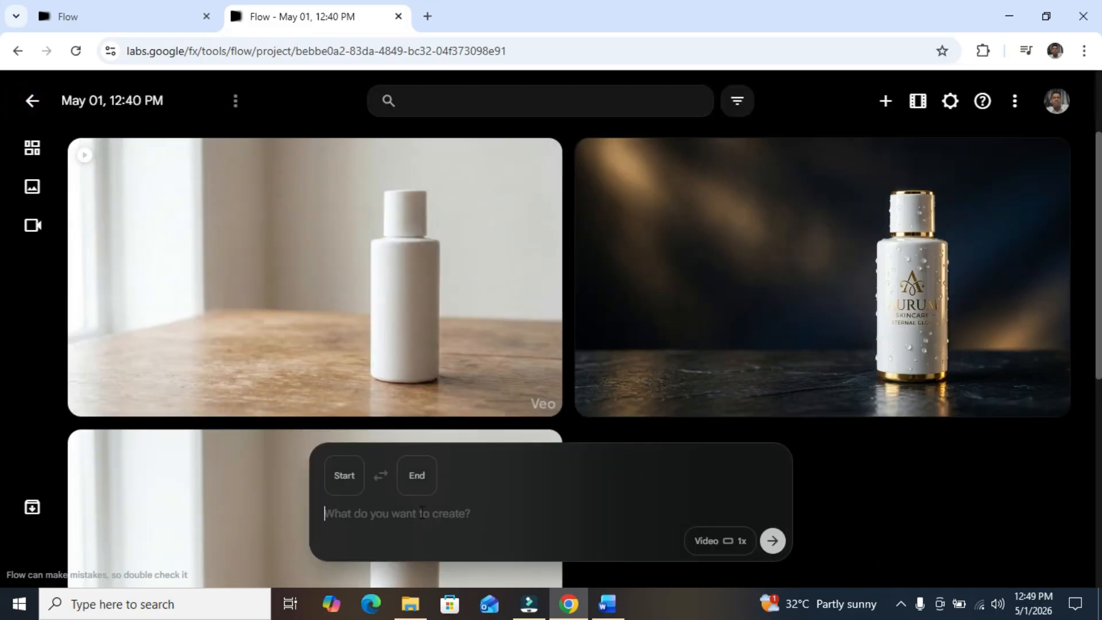
# Switch to the Word document and copy the Start Frame prompt of section 2, Environment Change
pyautogui.click(607, 603)
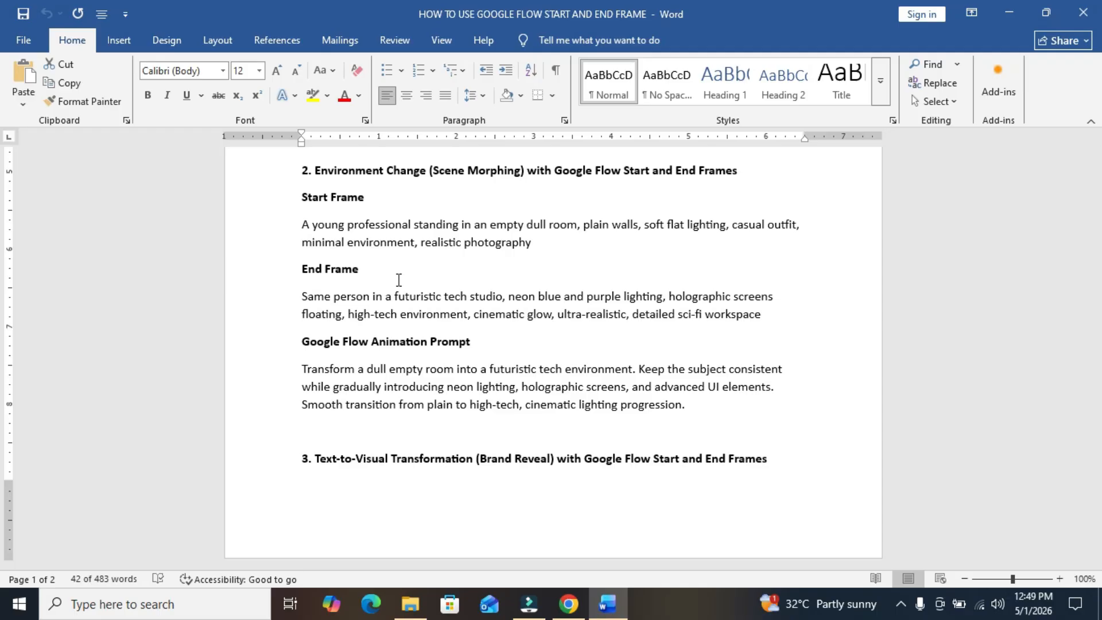
pyautogui.moveTo(300, 224); pyautogui.dragTo(535, 244)
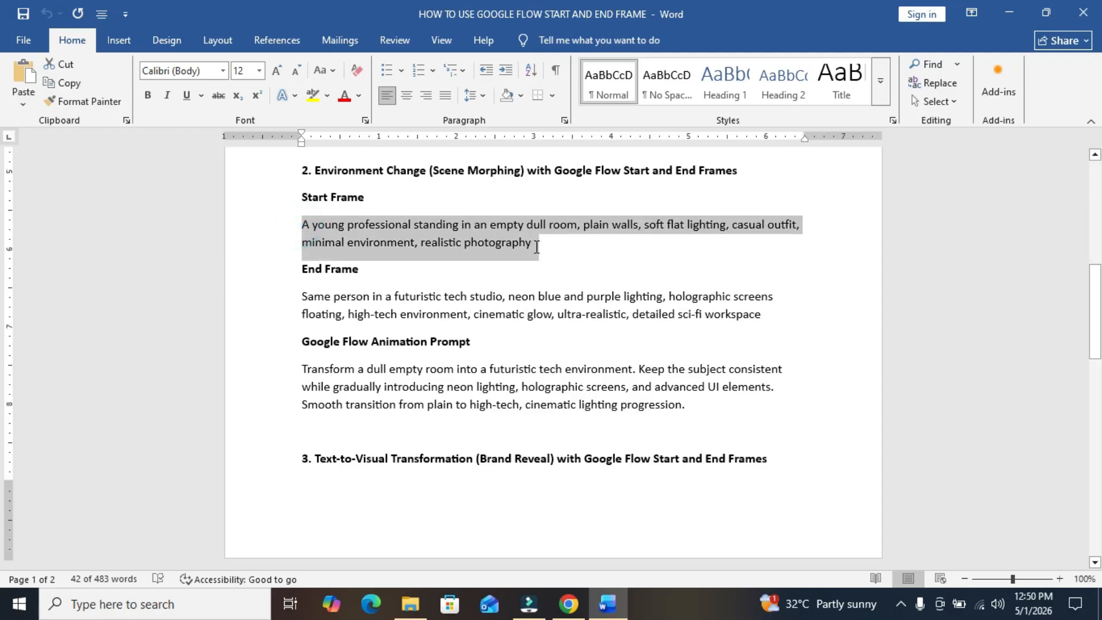
pyautogui.rightClick(535, 246)
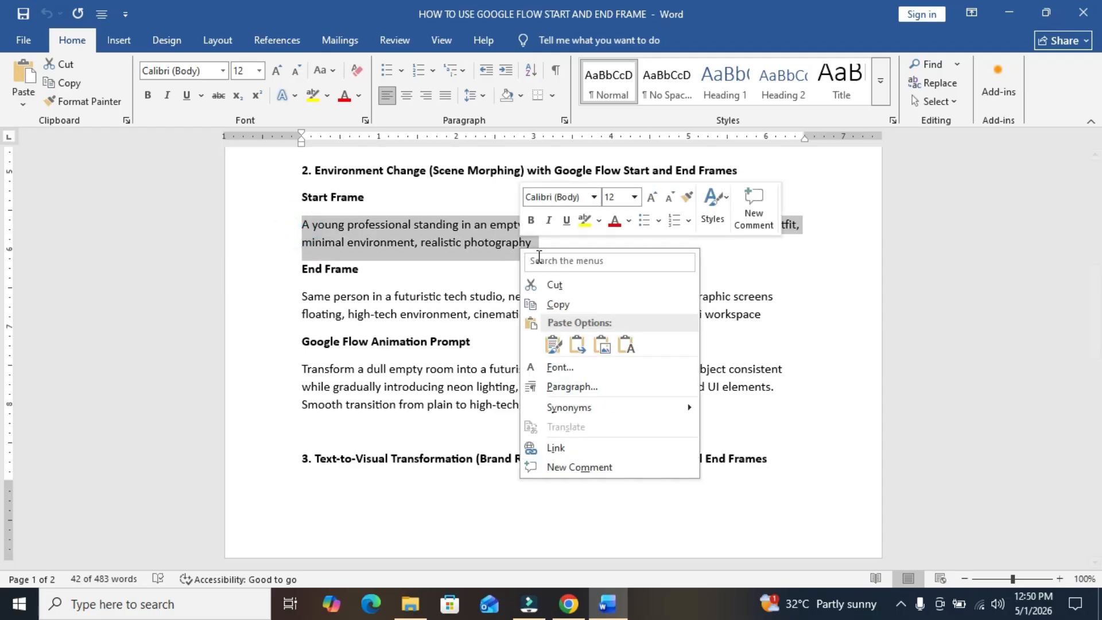
pyautogui.click(589, 305)
# Return to Flow in Chrome and change the generation type from Video to Image
pyautogui.click(568, 603)
pyautogui.click(373, 512)
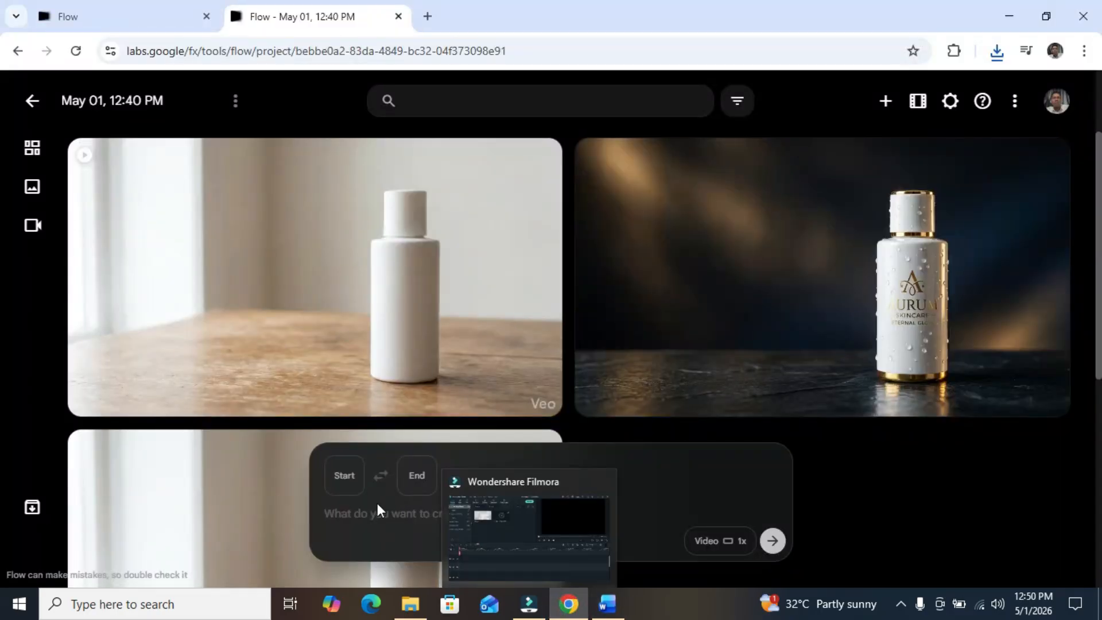
pyautogui.click(705, 550)
pyautogui.click(607, 351)
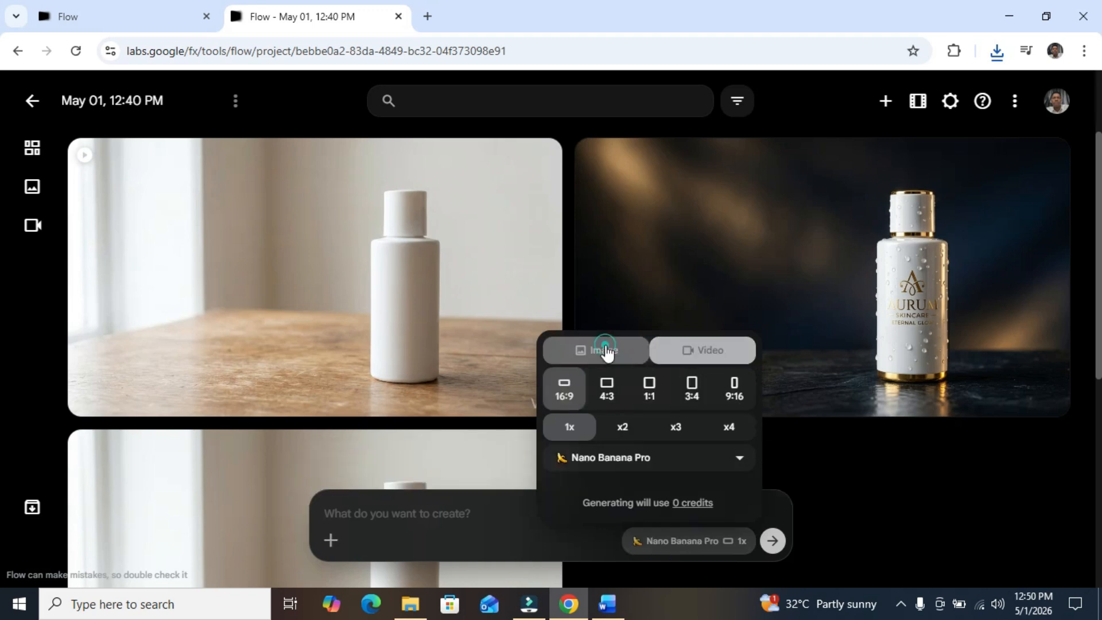
# Paste the copied Start Frame prompt for the young professional in an empty dull room and generate the image
pyautogui.click(388, 519)
pyautogui.click(360, 514)
pyautogui.rightClick(361, 514)
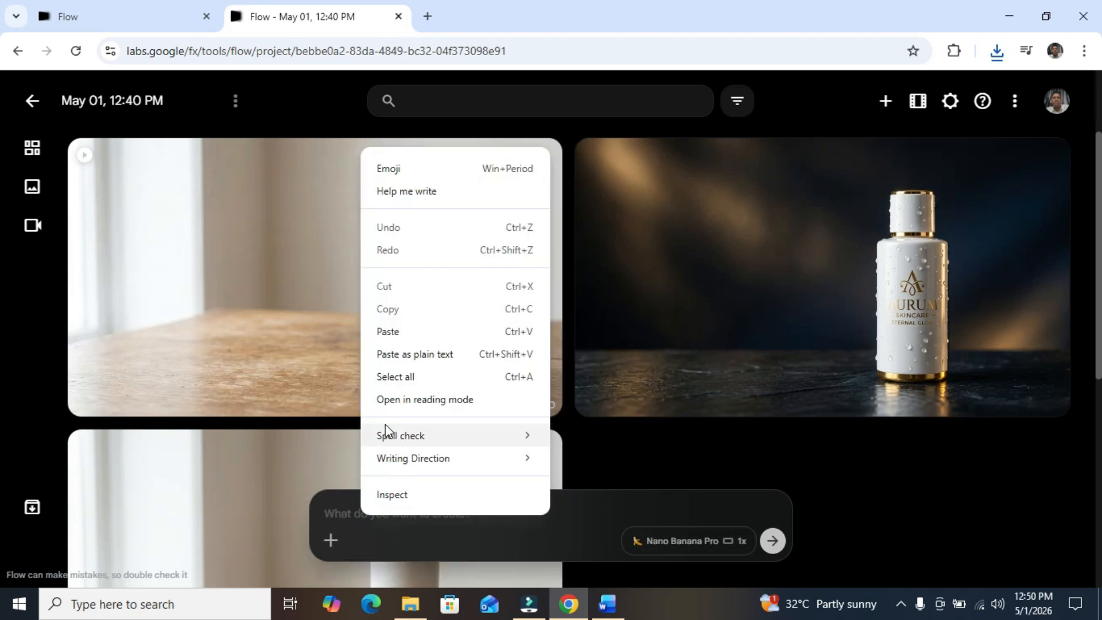
pyautogui.click(409, 331)
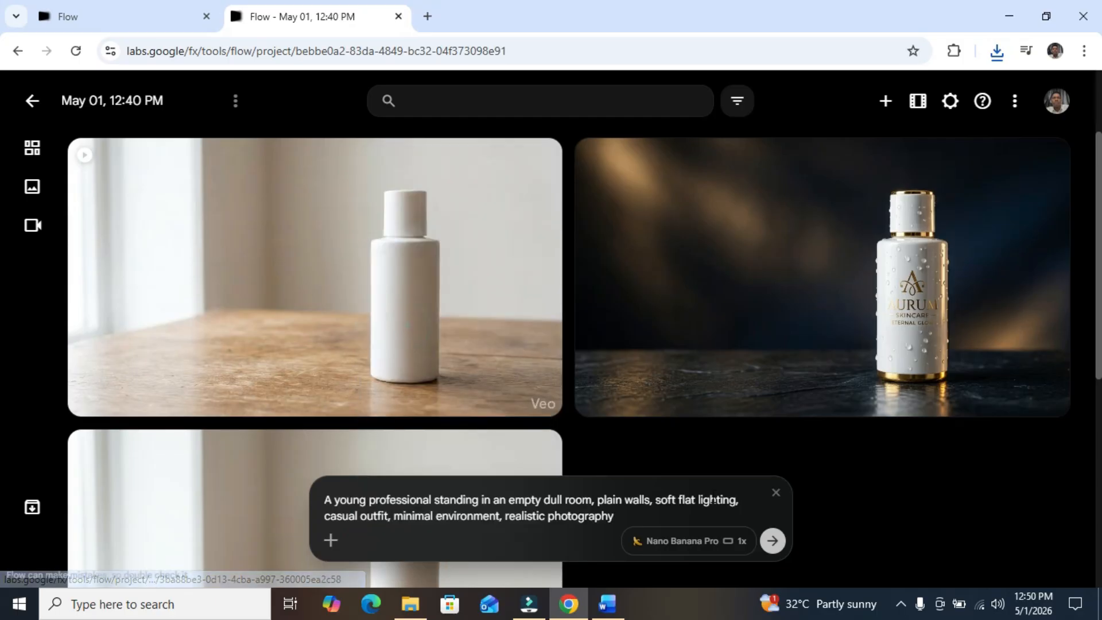
pyautogui.click(774, 542)
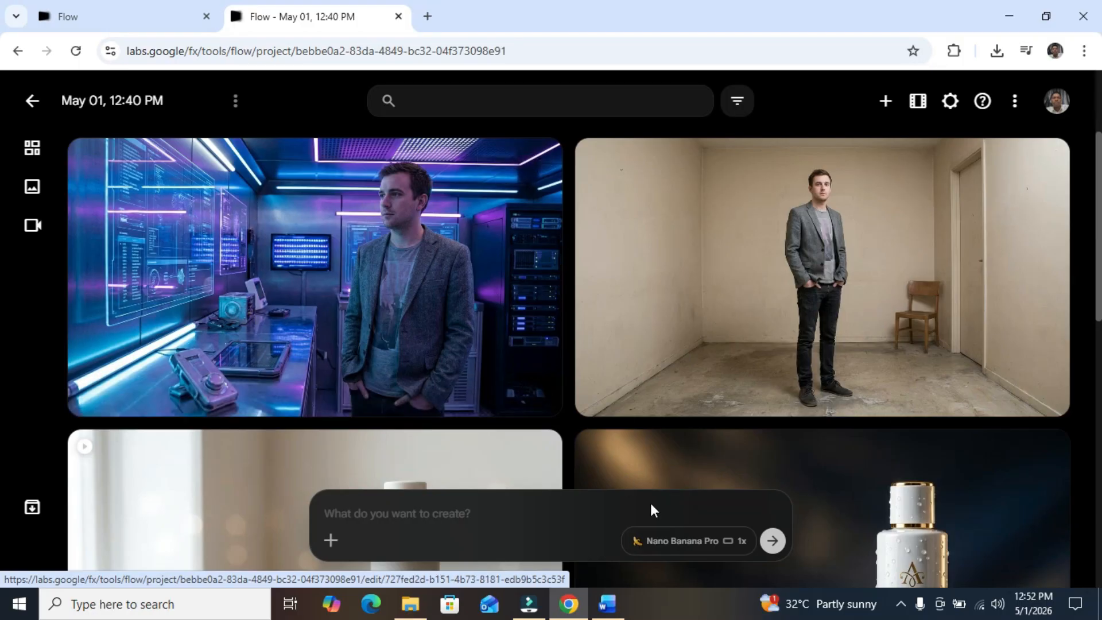
# Change the generation type to Video and set the empty-room image as start frame and the futuristic studio image as end frame
pyautogui.click(678, 551)
pyautogui.click(713, 351)
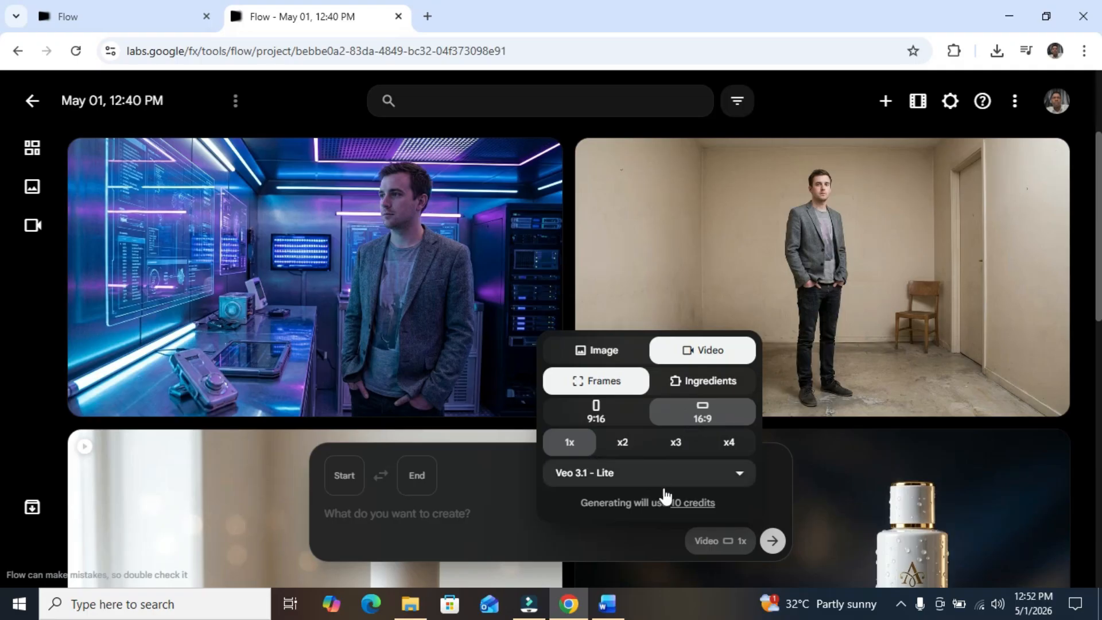
pyautogui.click(394, 519)
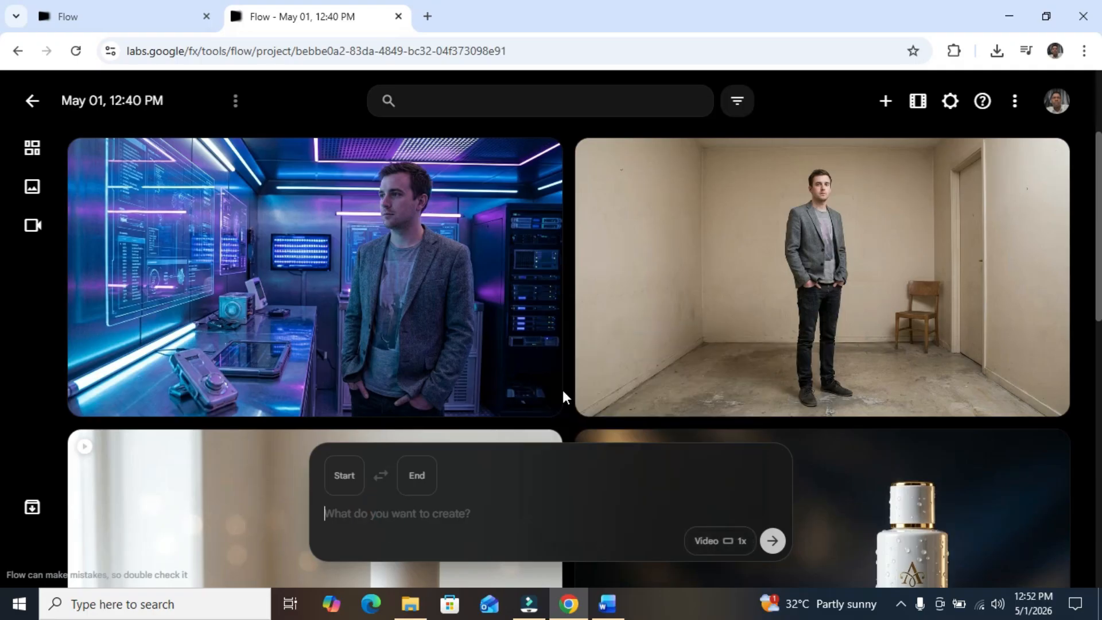
pyautogui.moveTo(755, 286); pyautogui.dragTo(428, 519)
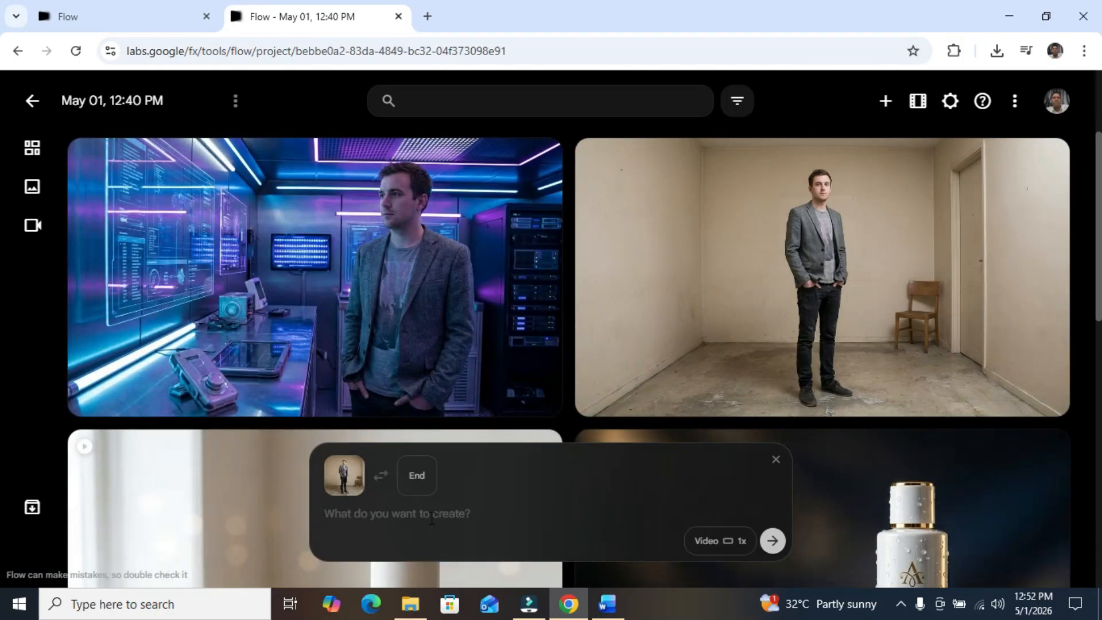
pyautogui.moveTo(423, 352); pyautogui.dragTo(752, 515)
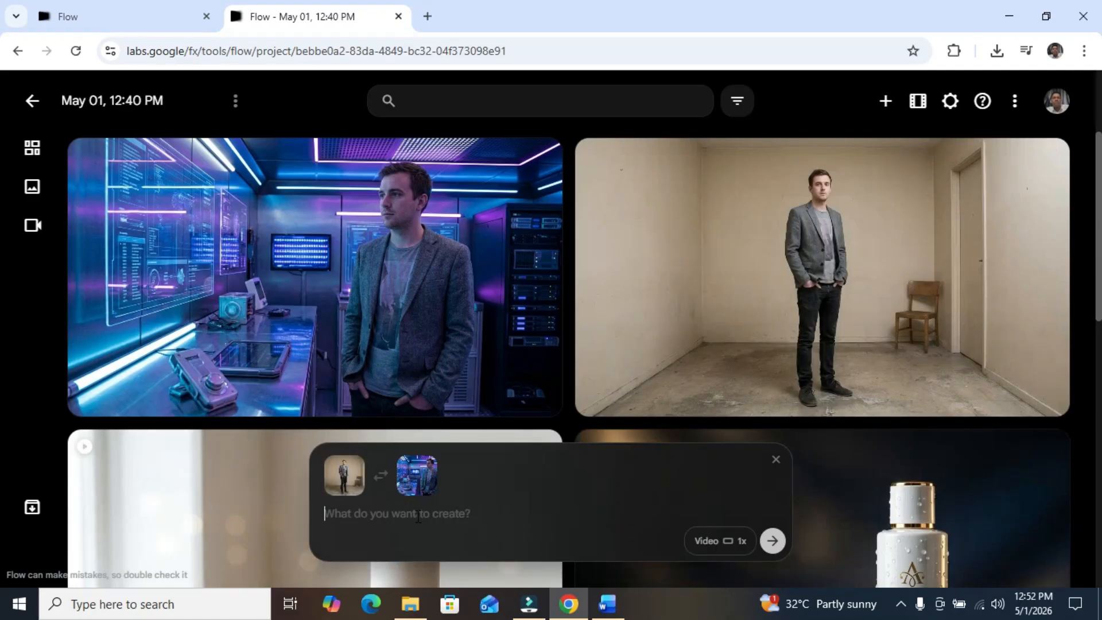
# Paste the prompt transforming the dull empty room into a futuristic tech environment and generate the video
pyautogui.rightClick(415, 513)
pyautogui.click(470, 354)
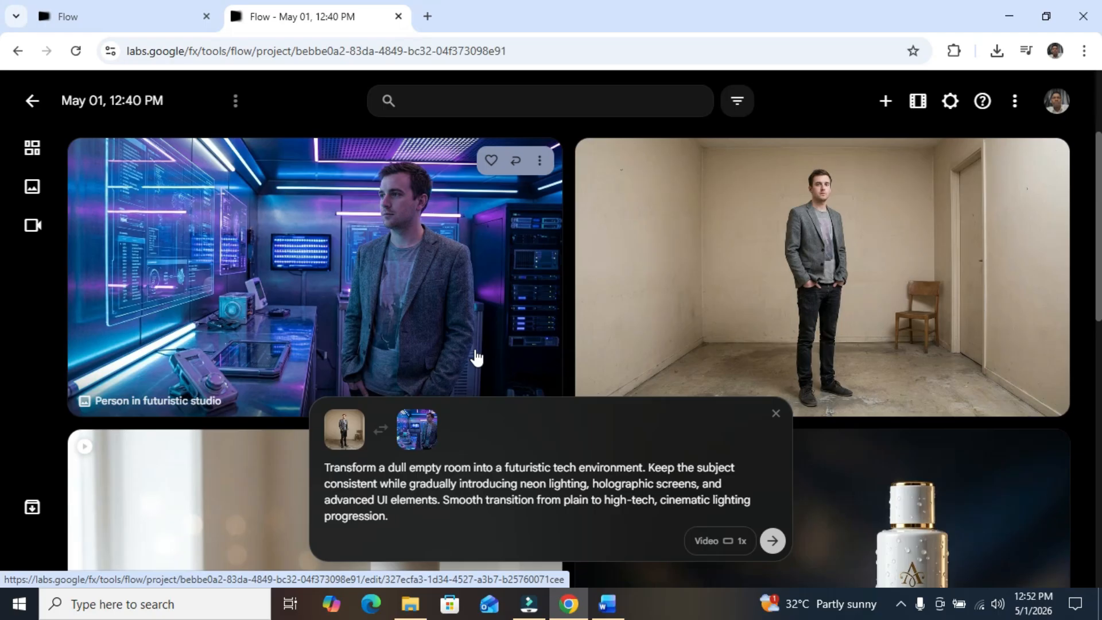
pyautogui.click(778, 548)
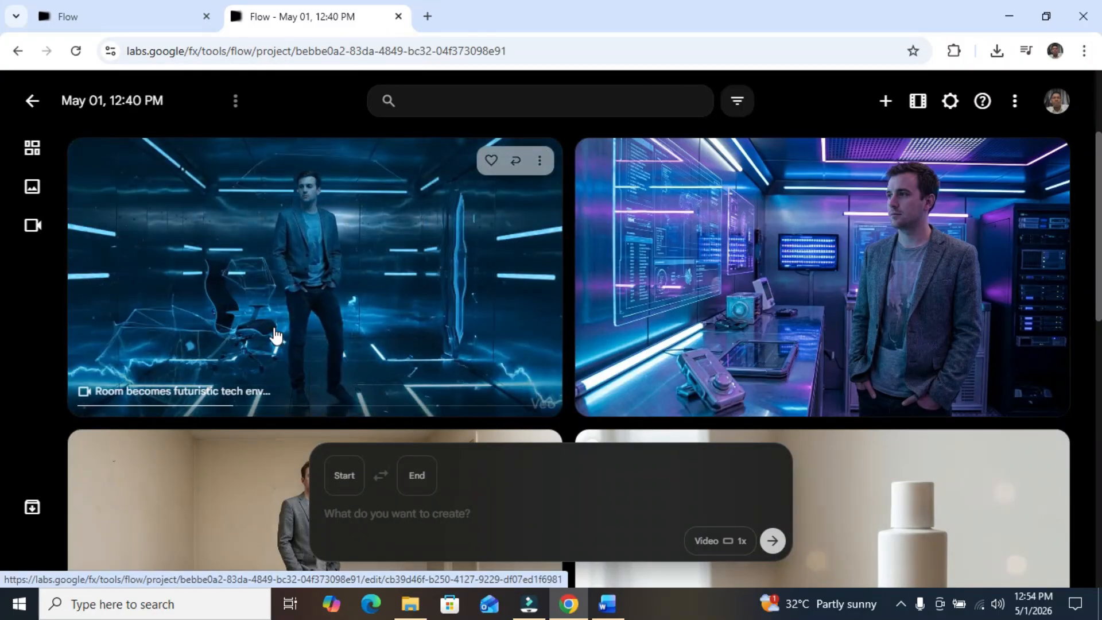
# Open the generated futuristic room video, play it in full screen and exit full screen
pyautogui.click(275, 335)
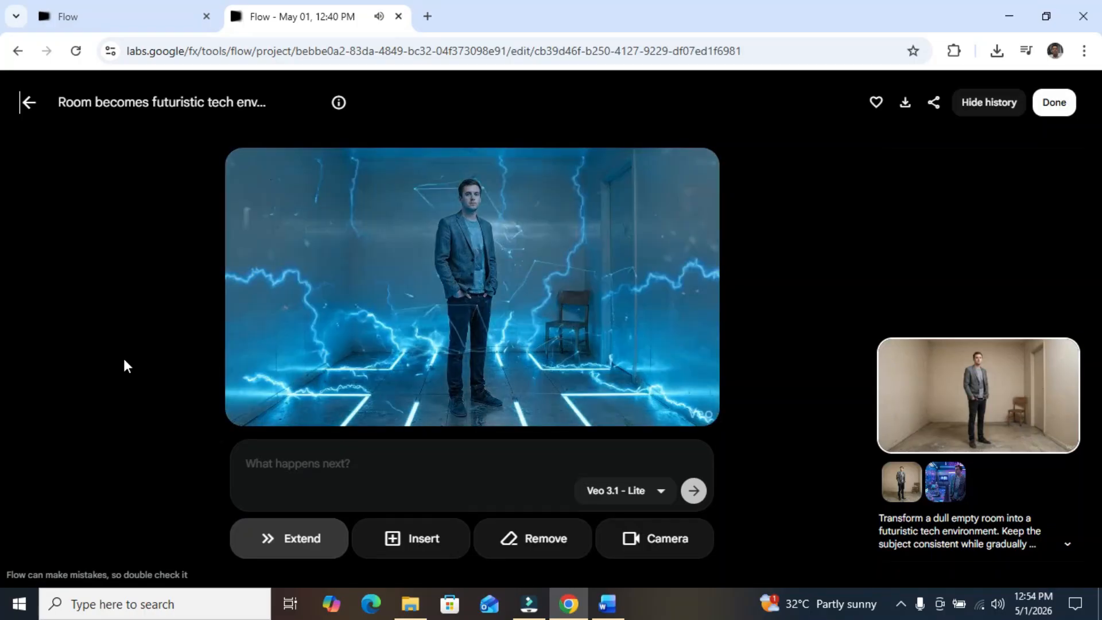
pyautogui.moveTo(354, 344)
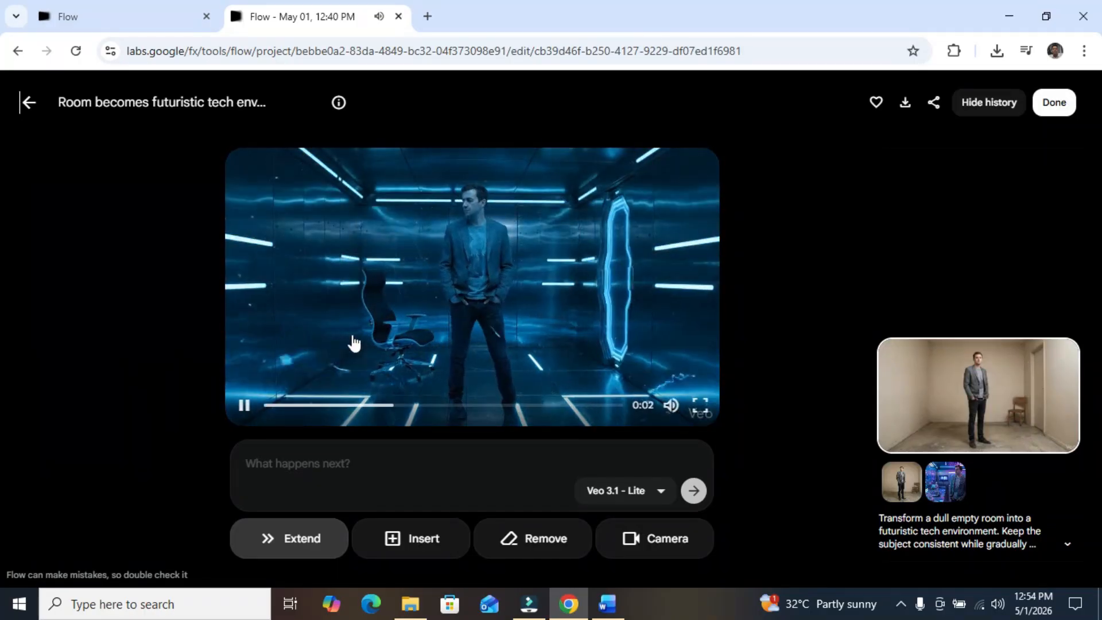
pyautogui.click(246, 409)
pyautogui.click(701, 406)
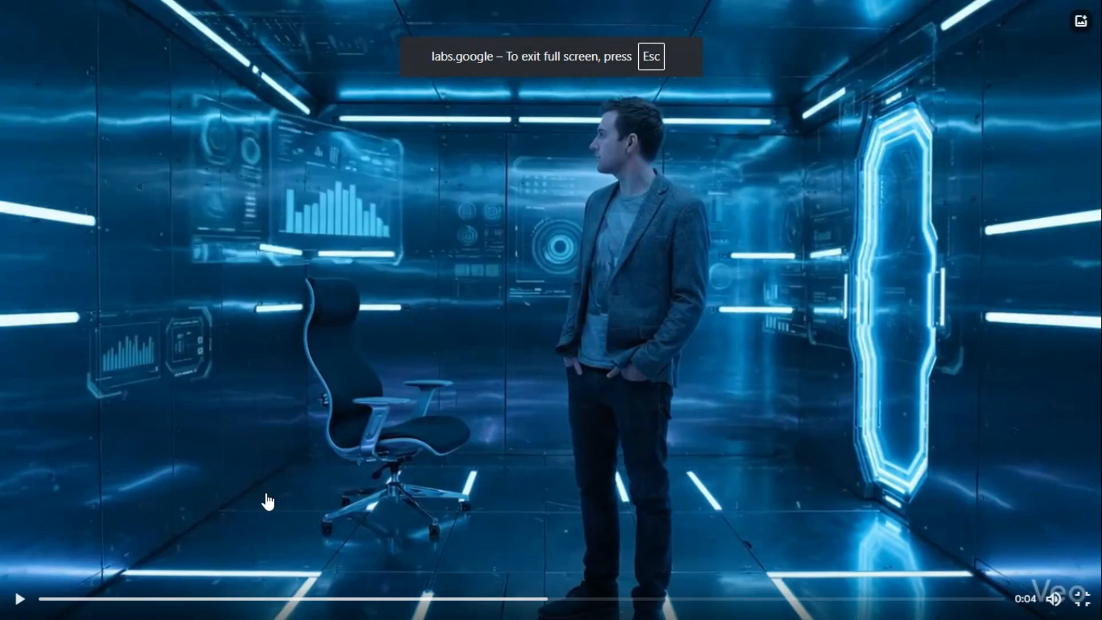
pyautogui.click(19, 600)
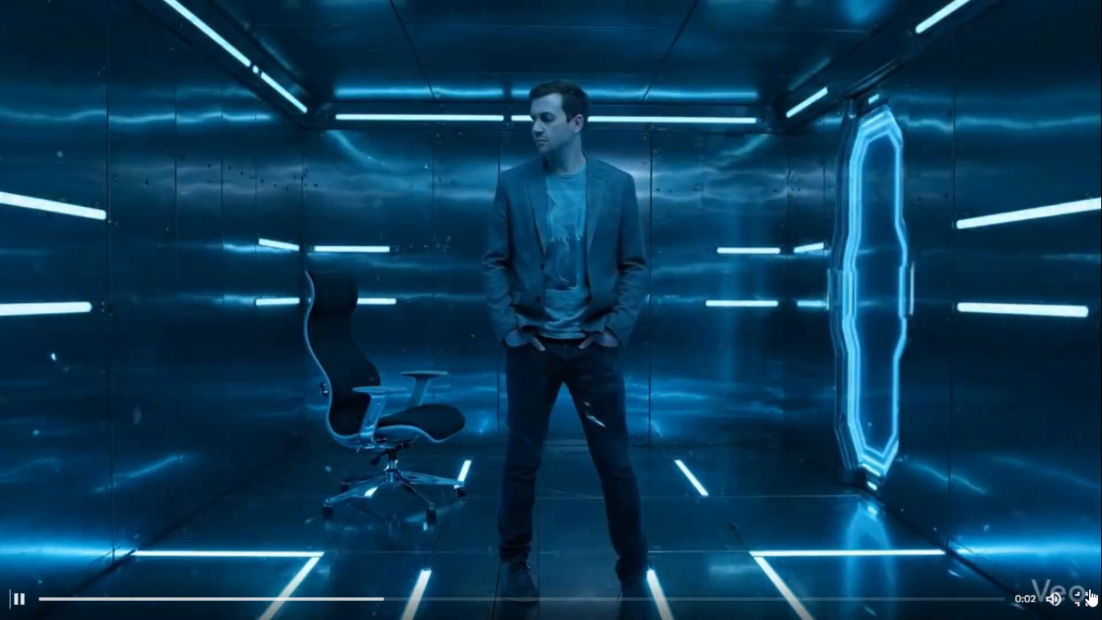
pyautogui.click(1089, 595)
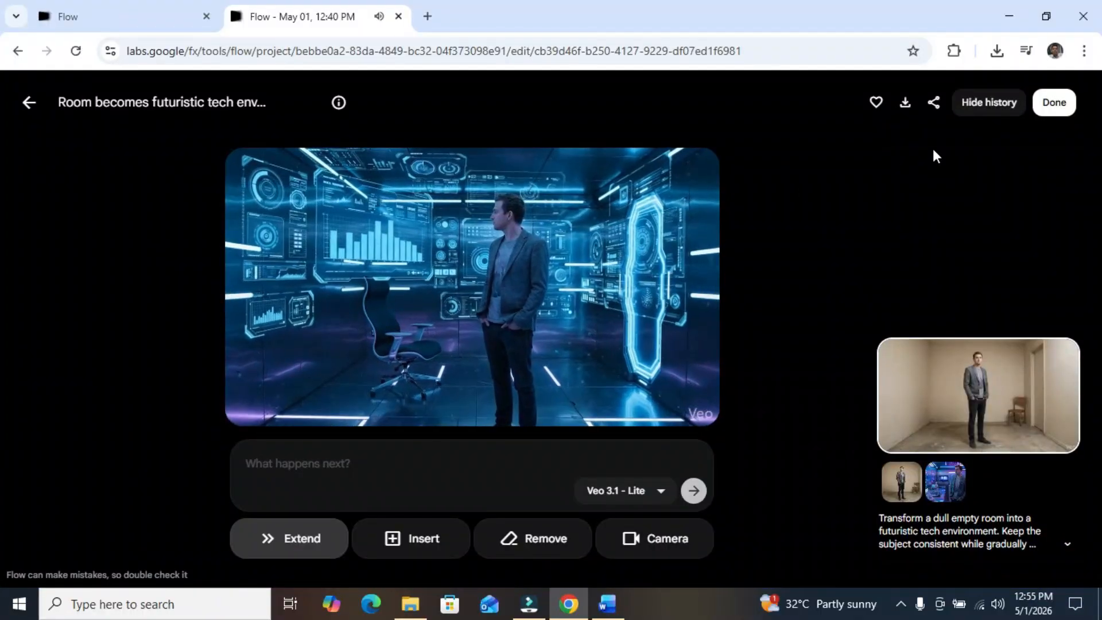
# Pause the futuristic room video, return it to the beginning and scrub through its timeline to the end
pyautogui.click(245, 406)
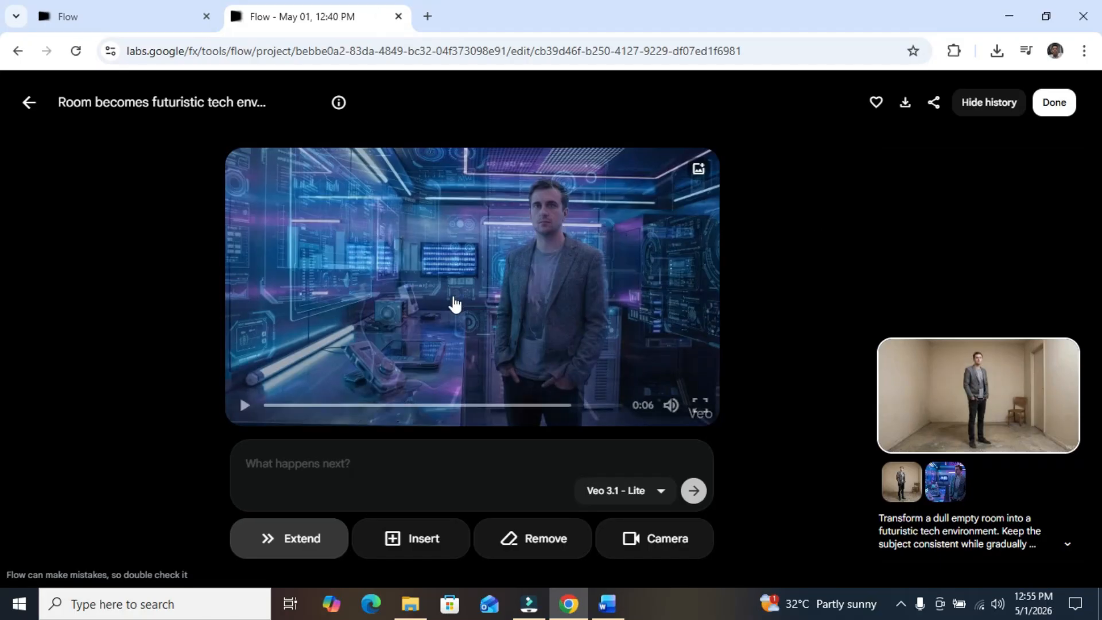
pyautogui.click(267, 405)
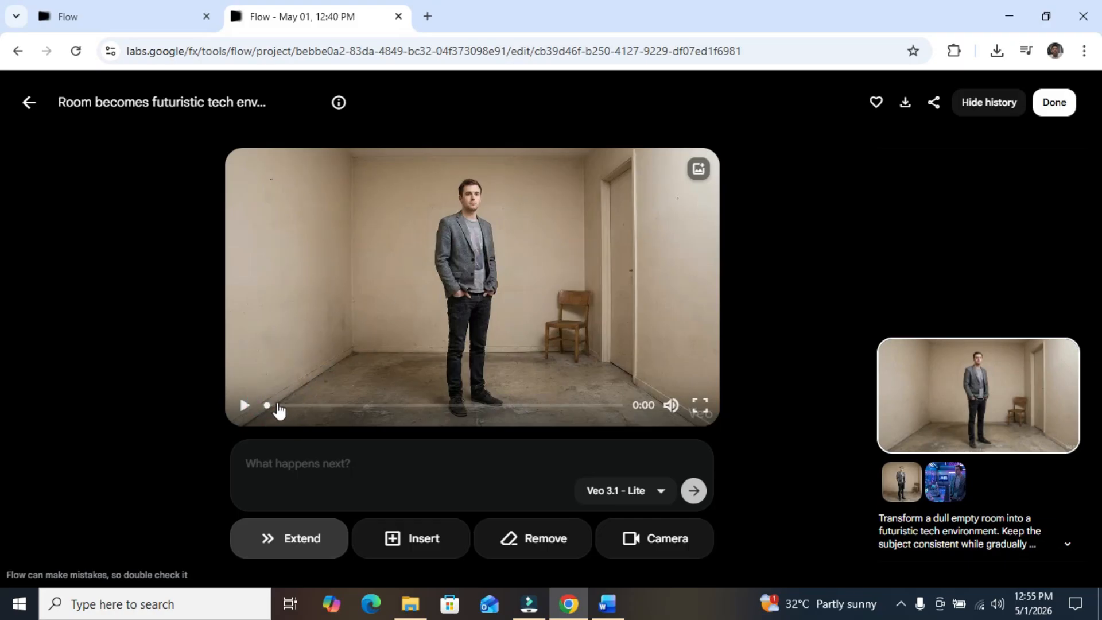
pyautogui.moveTo(267, 405); pyautogui.dragTo(660, 418)
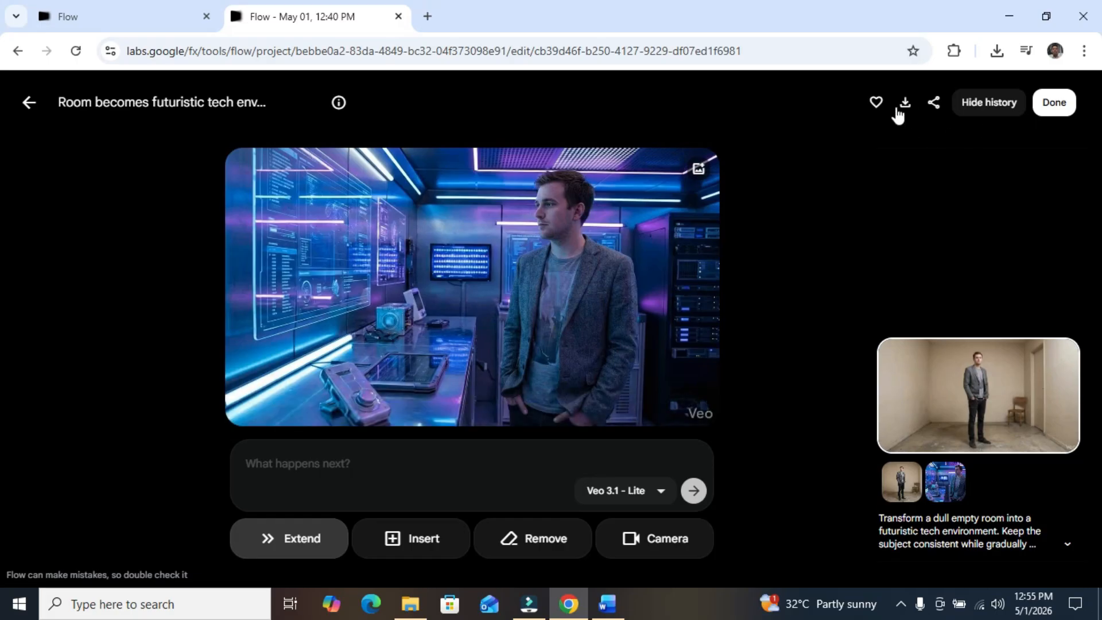
# Download the futuristic room video and return to the project's media overview
pyautogui.click(900, 112)
pyautogui.click(816, 198)
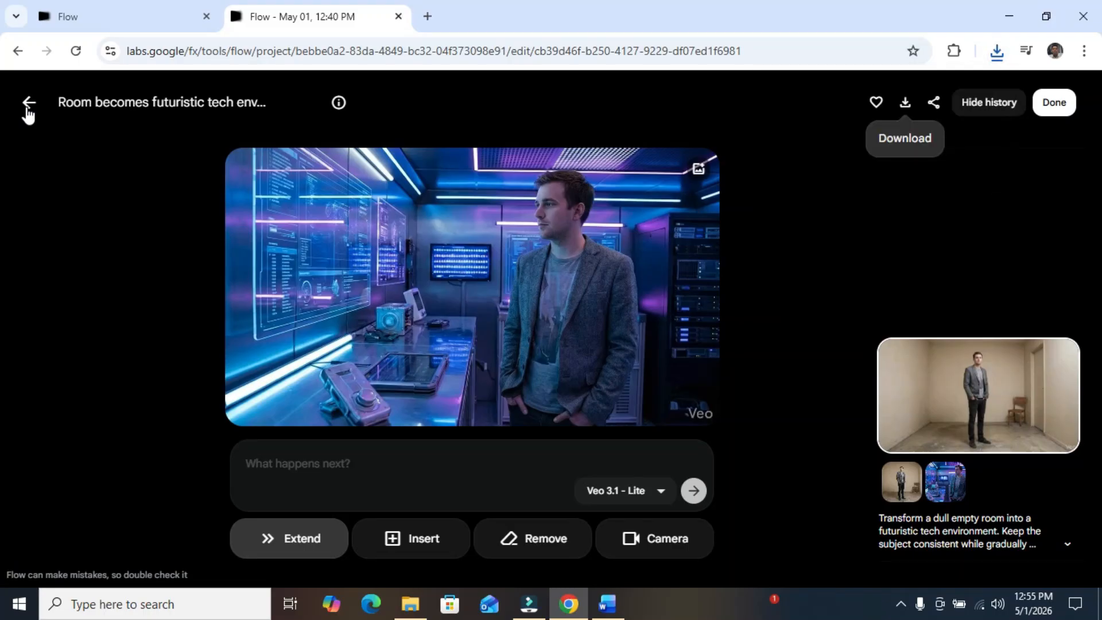
pyautogui.click(28, 104)
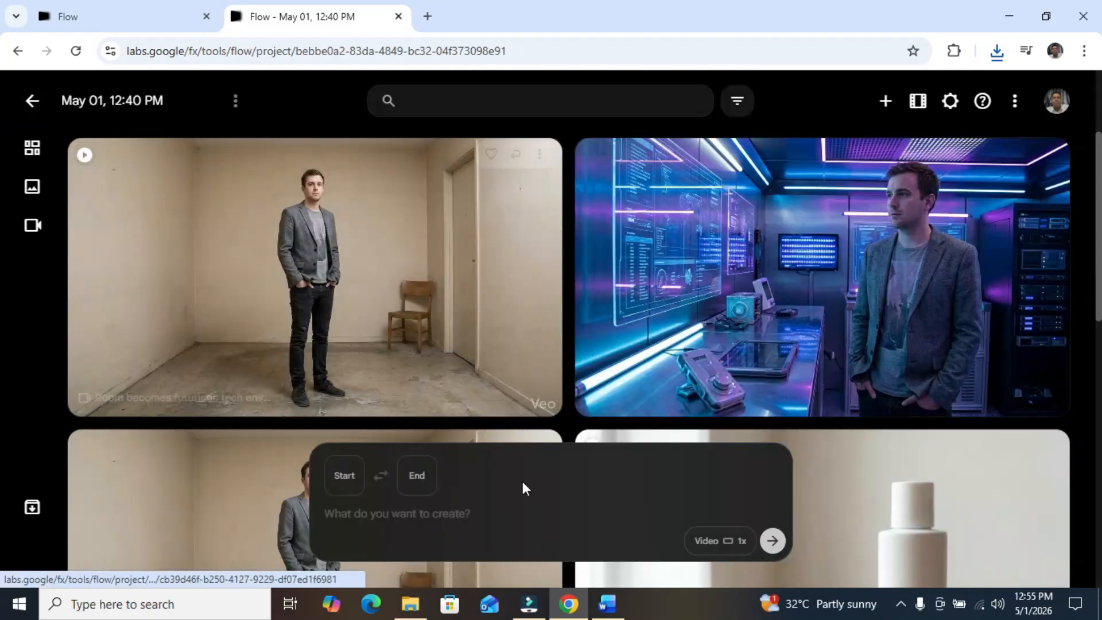
# Switch to the Word document with the prepared prompts
pyautogui.click(607, 603)
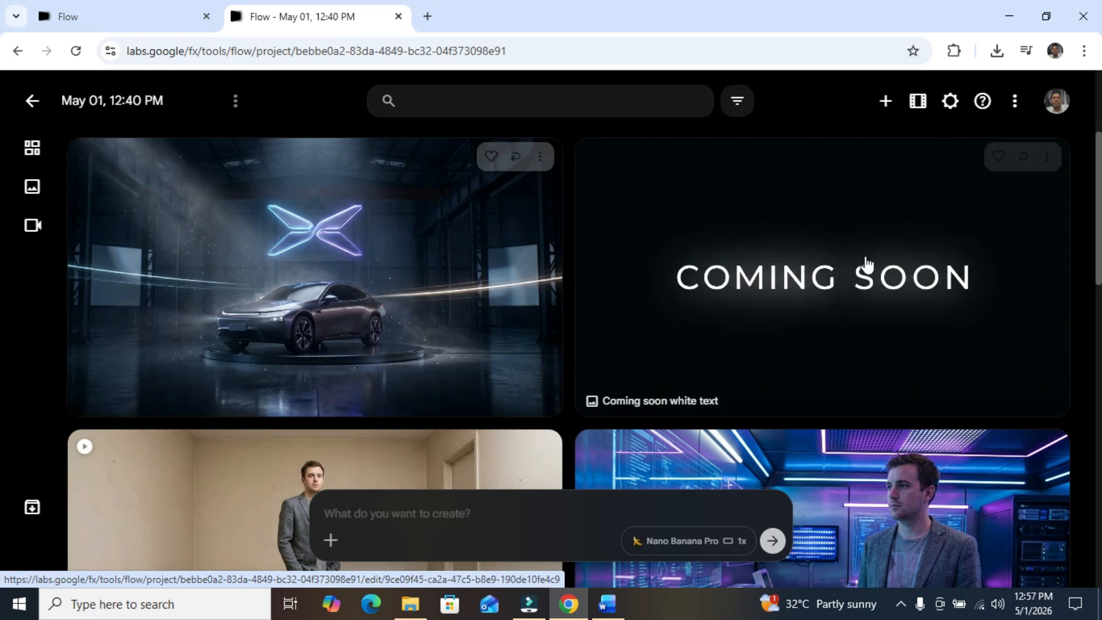
# Change the generation type from Image to Video and check the Veo 3.1 - Lite model setting
pyautogui.click(693, 549)
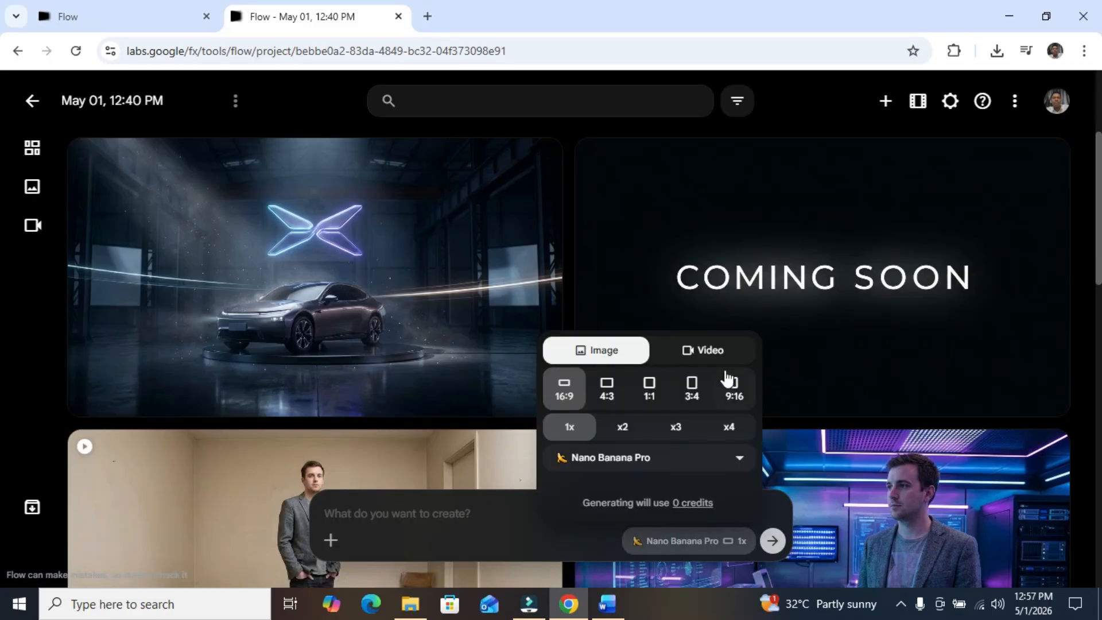
pyautogui.click(720, 354)
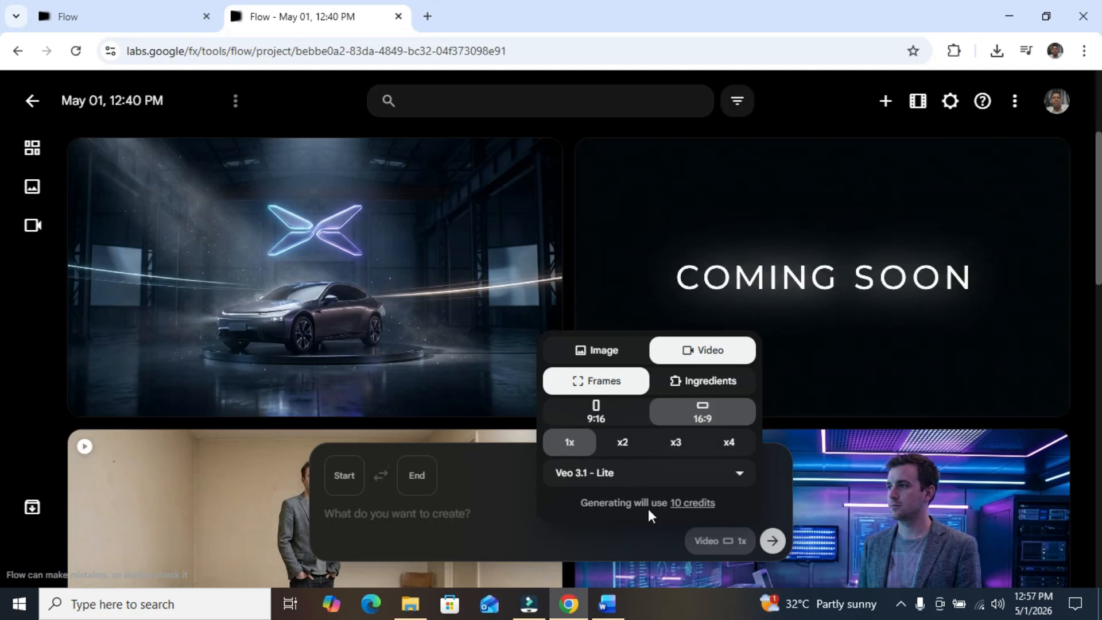
pyautogui.click(650, 479)
pyautogui.click(650, 479)
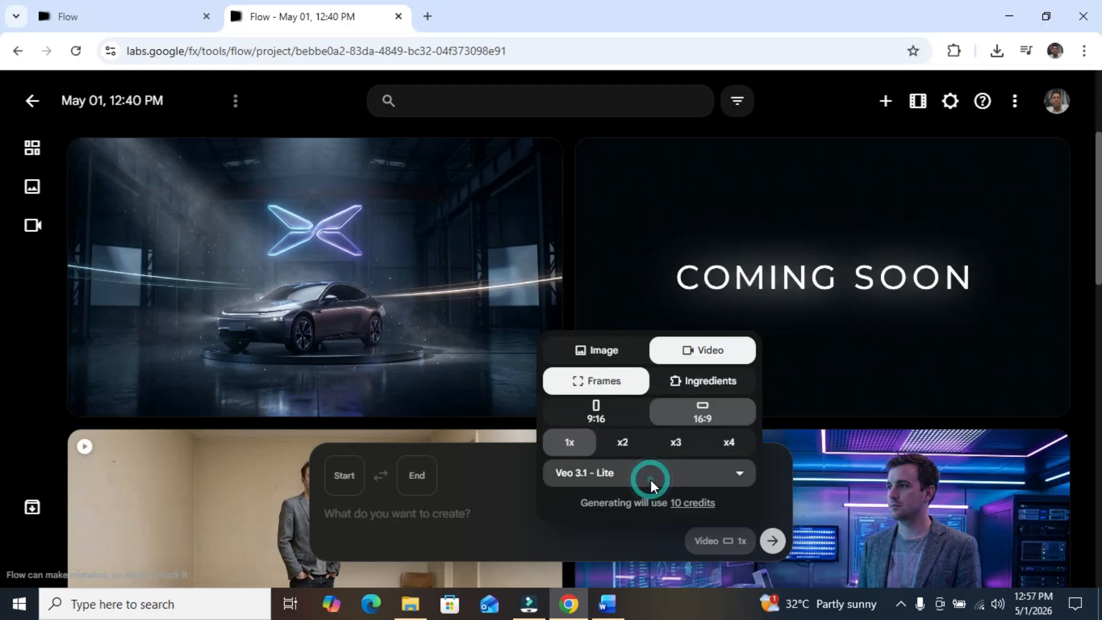
pyautogui.click(455, 516)
pyautogui.click(455, 517)
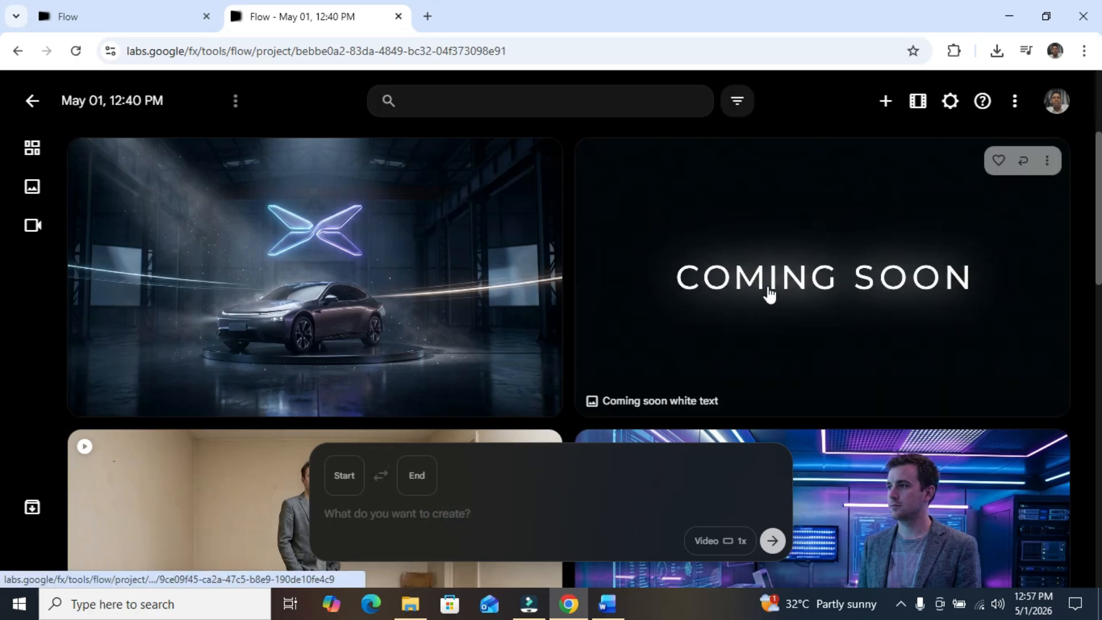
# Set the COMING SOON image as start frame and the glowing-logo car image as end frame, then paste the copied transformation prompt
pyautogui.moveTo(770, 293); pyautogui.dragTo(425, 520)
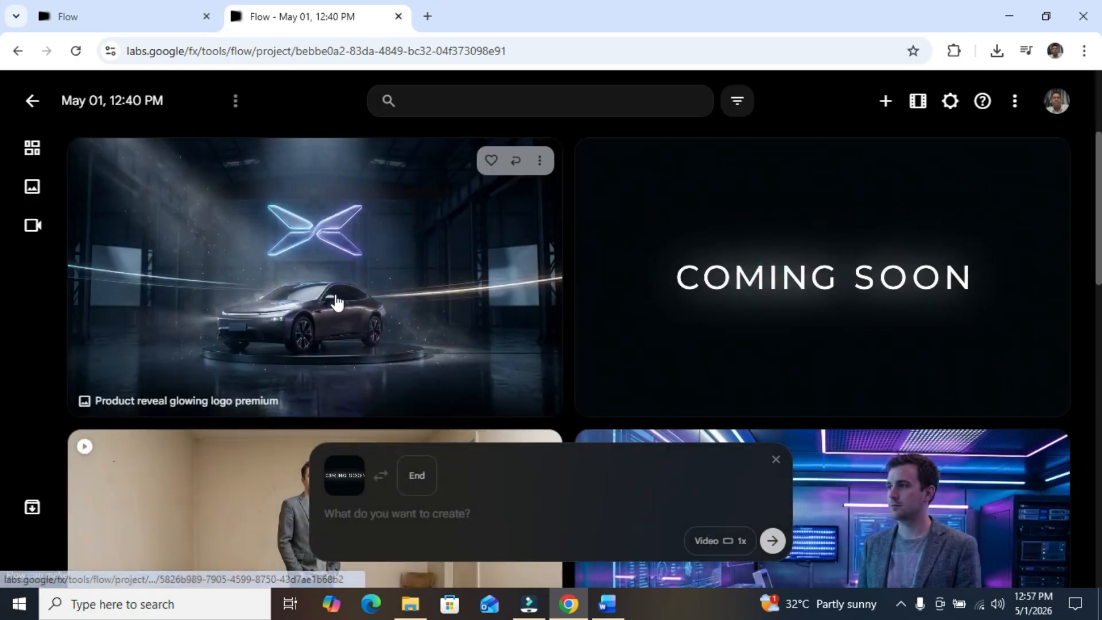
pyautogui.moveTo(336, 301); pyautogui.dragTo(677, 524)
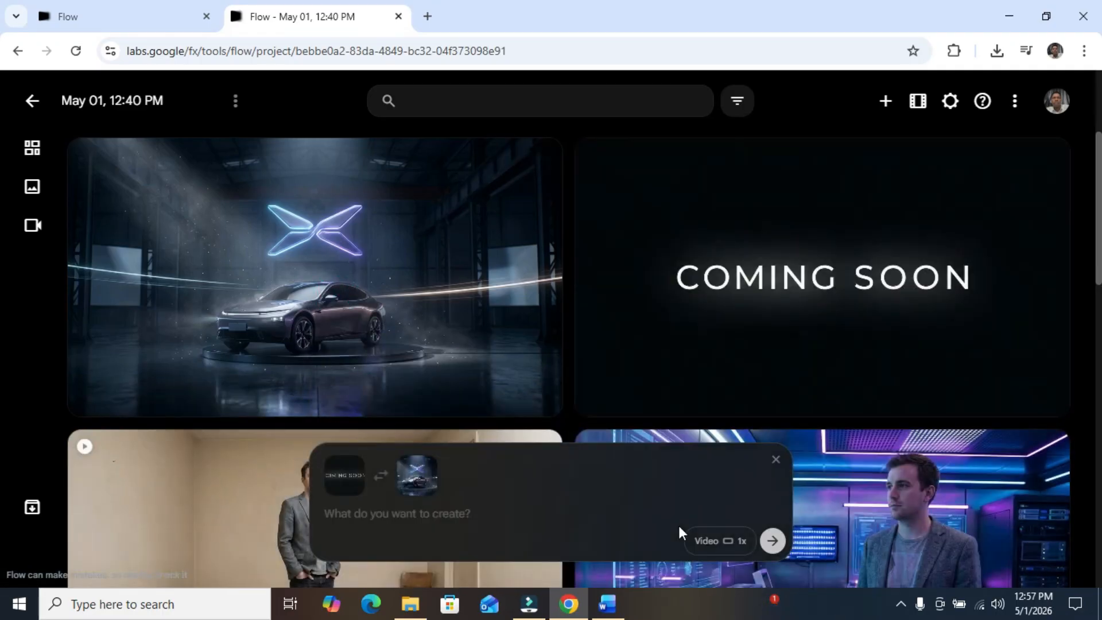
pyautogui.rightClick(400, 518)
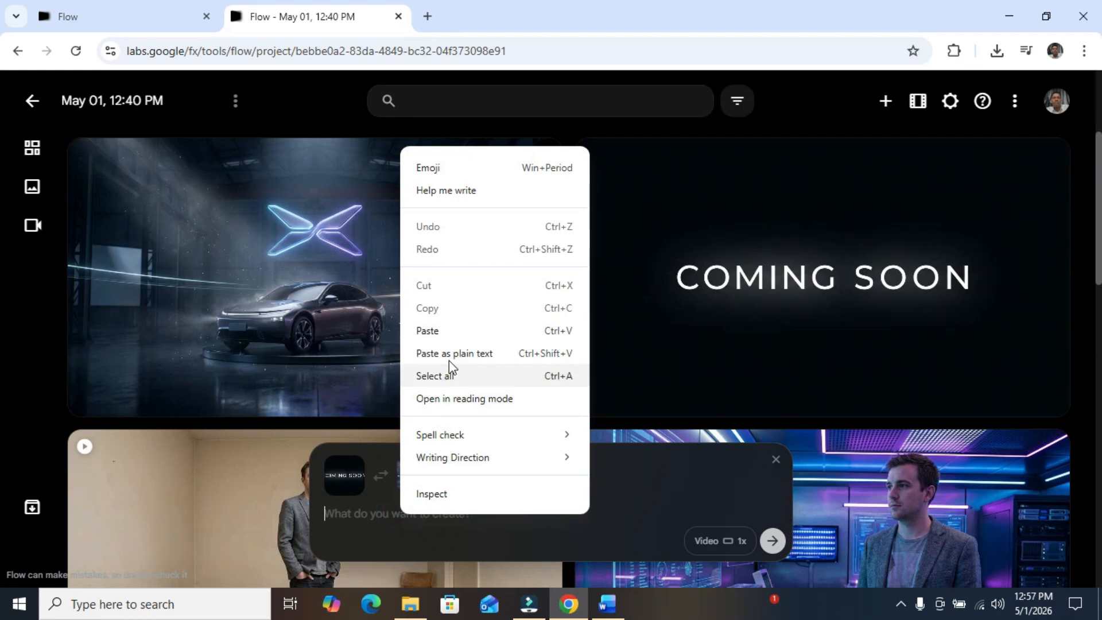
pyautogui.click(450, 335)
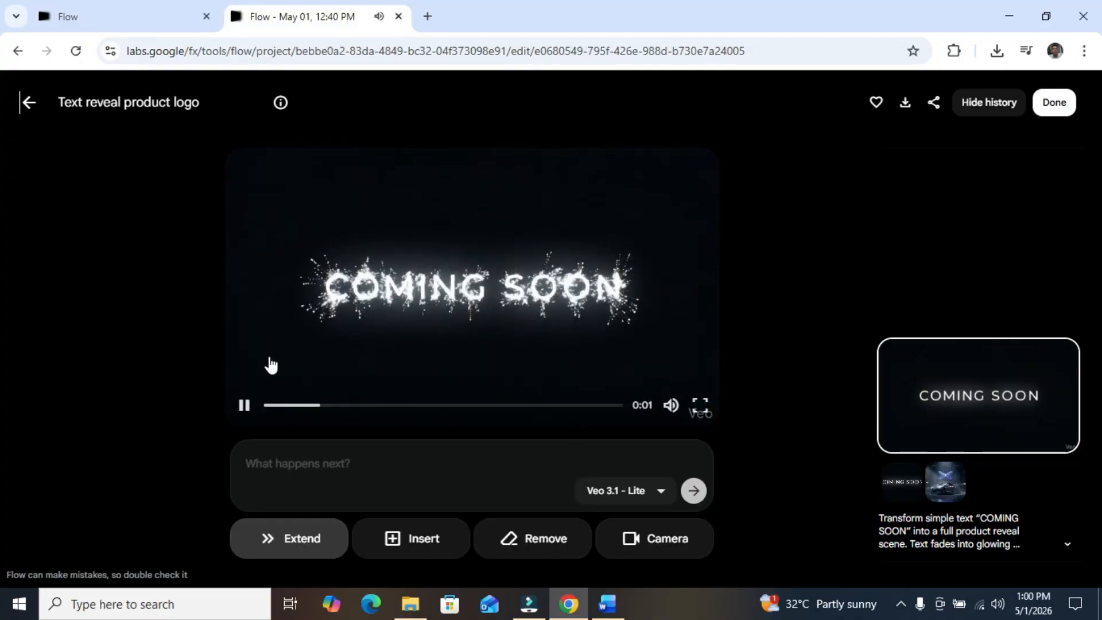
# Pause the generated COMING SOON product reveal video and resume playing it in full screen
pyautogui.click(242, 407)
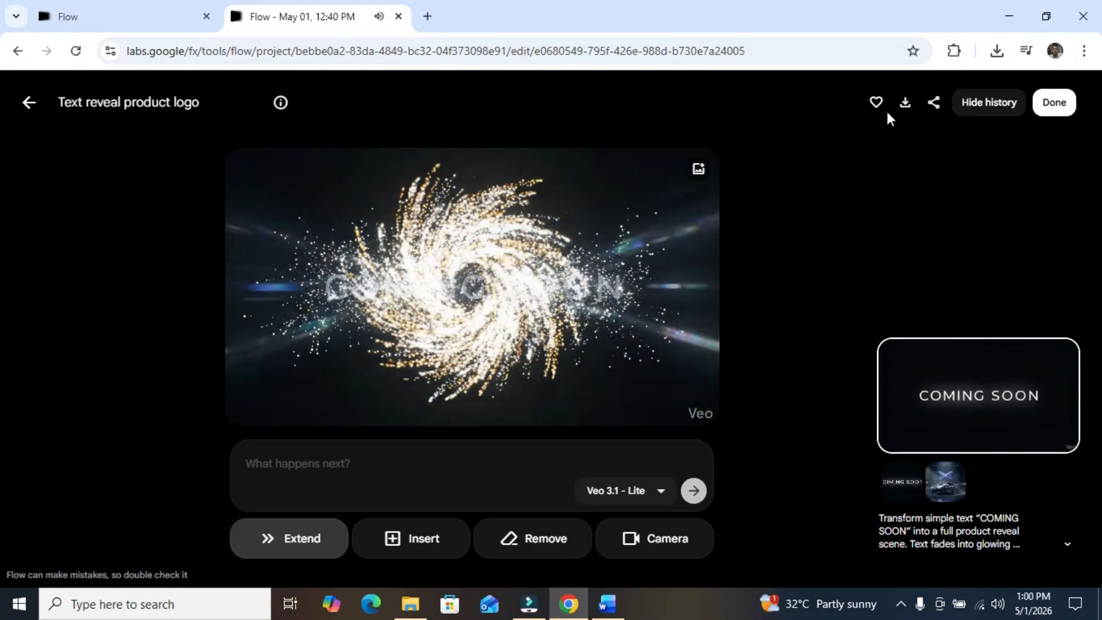
pyautogui.click(701, 405)
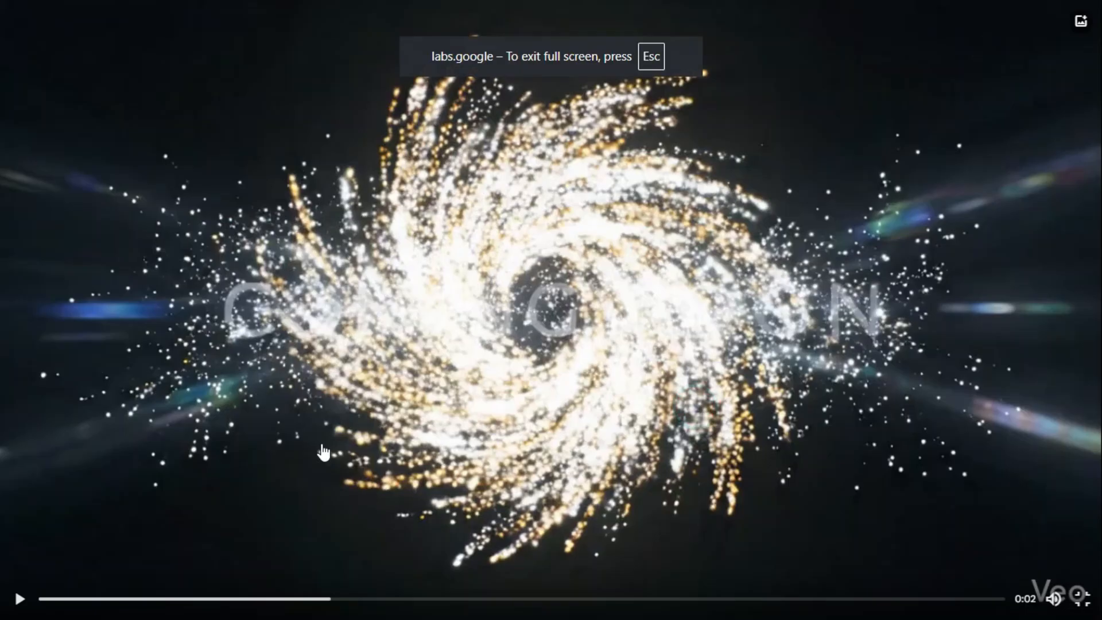
pyautogui.click(20, 599)
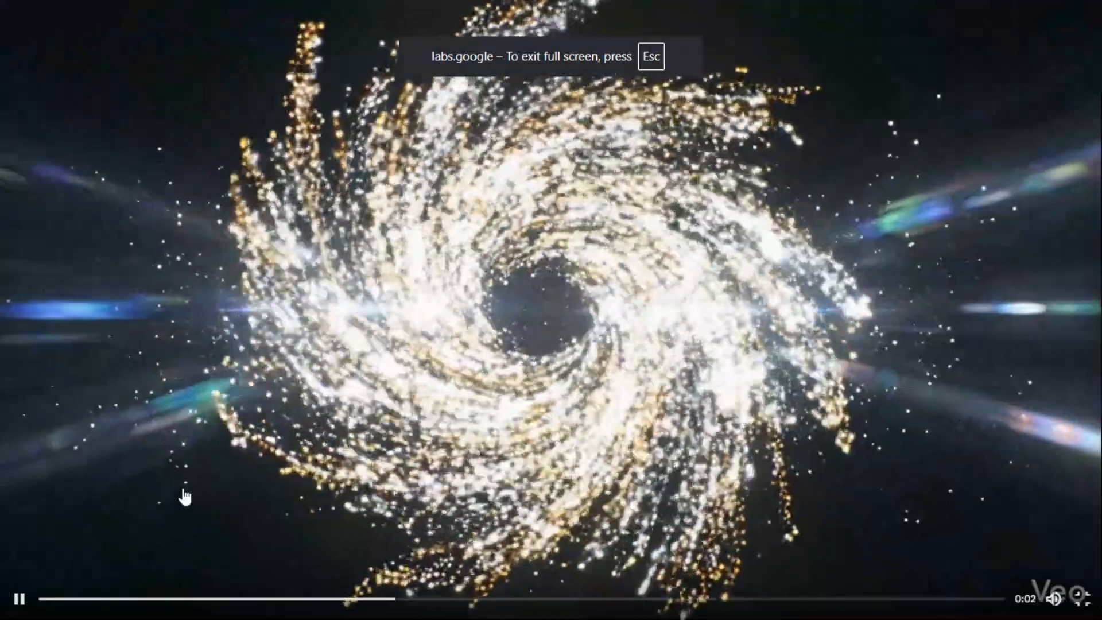